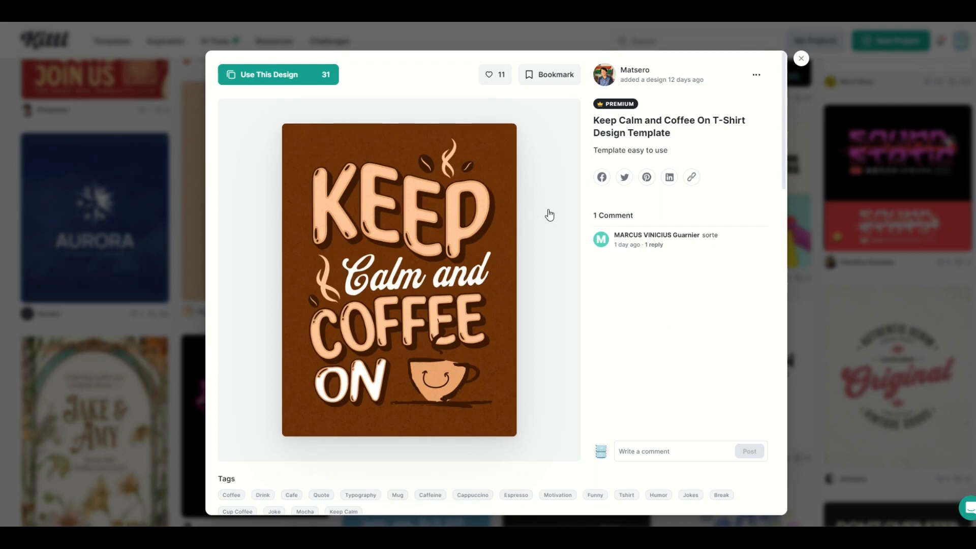
Step: Close the Keep Calm and Coffee On template preview and browse more designs in the template gallery
click(799, 62)
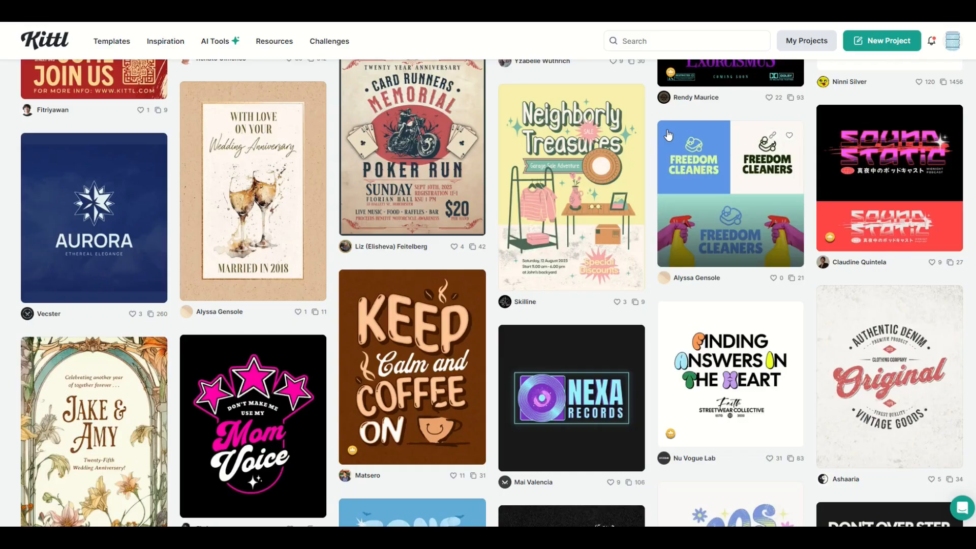
scroll(599, 169, down, 4)
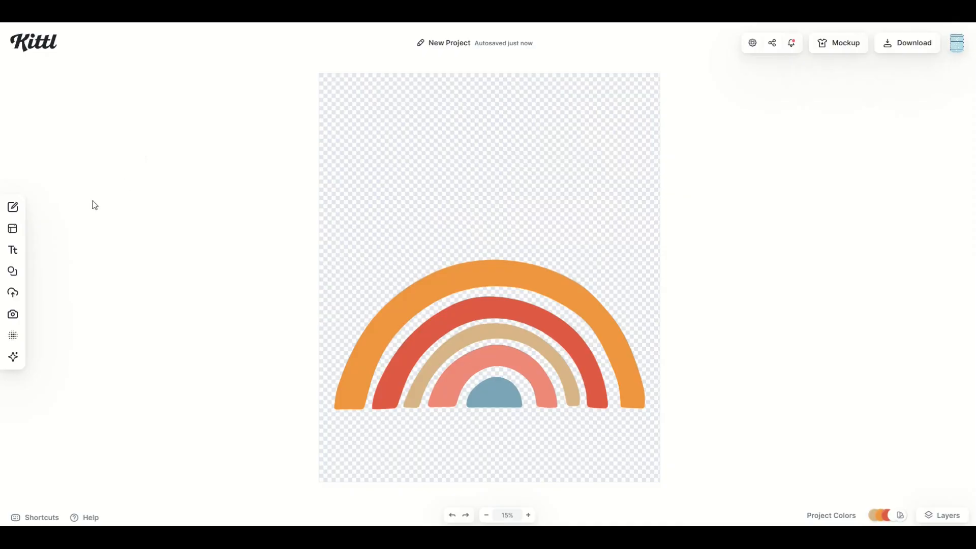
Step: Add a headline and enlarge it to about size 592 in the empty area above the rainbow
click(15, 255)
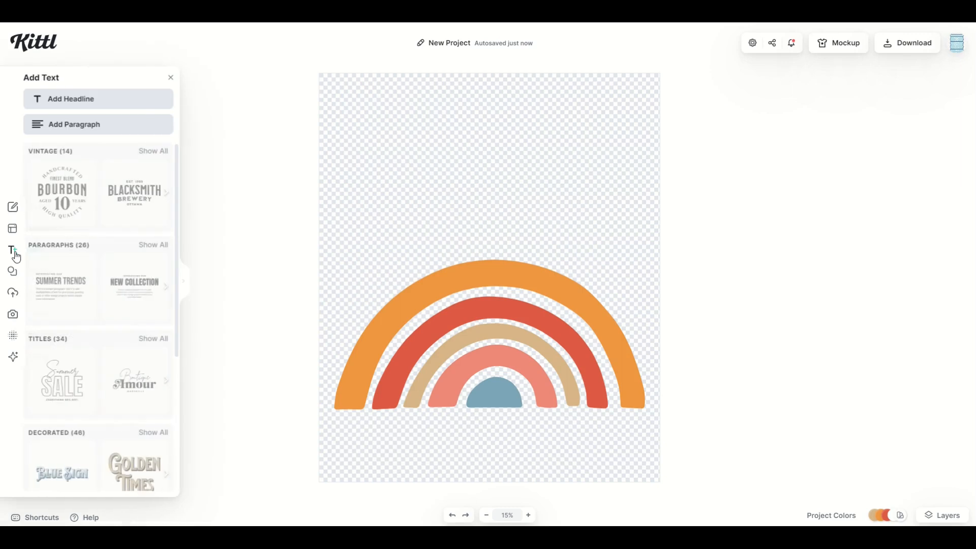
click(62, 101)
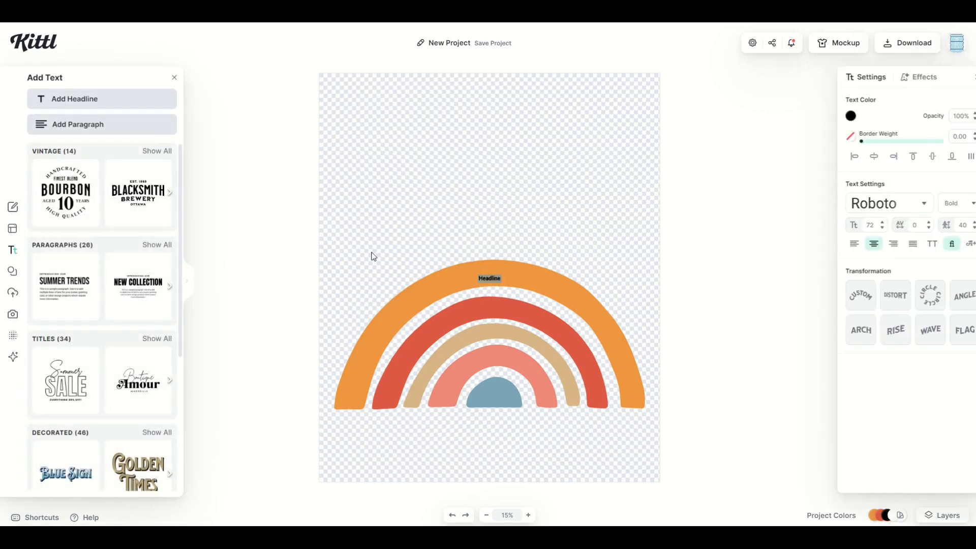
click(475, 277)
drag(478, 283, 404, 209)
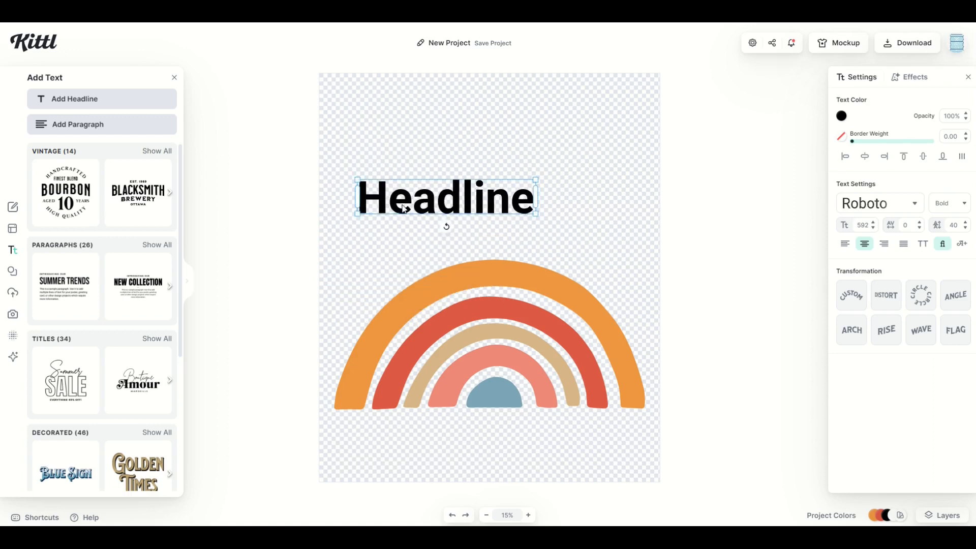
Step: Change the headline text to "peace" and set its typeface to Barriecito
double_click(404, 209)
text(peace)
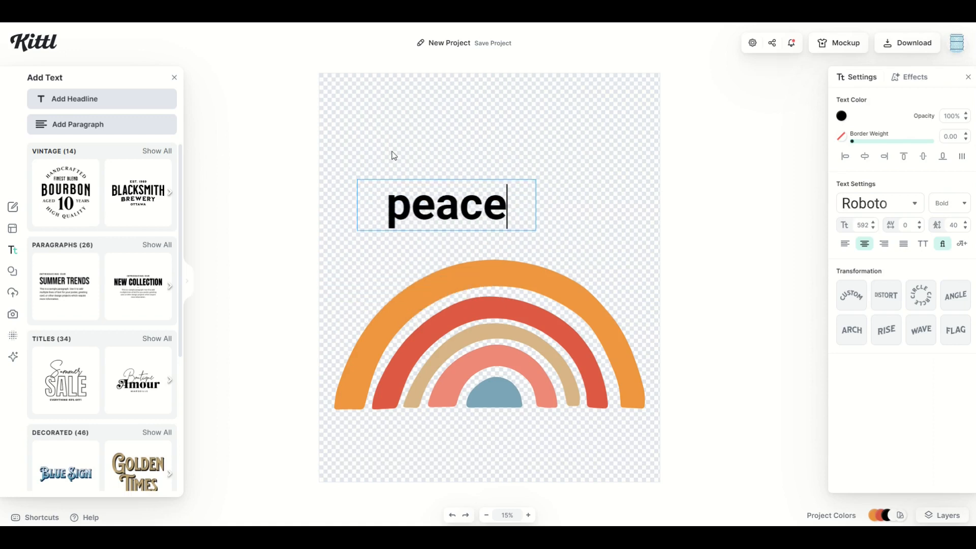
click(468, 240)
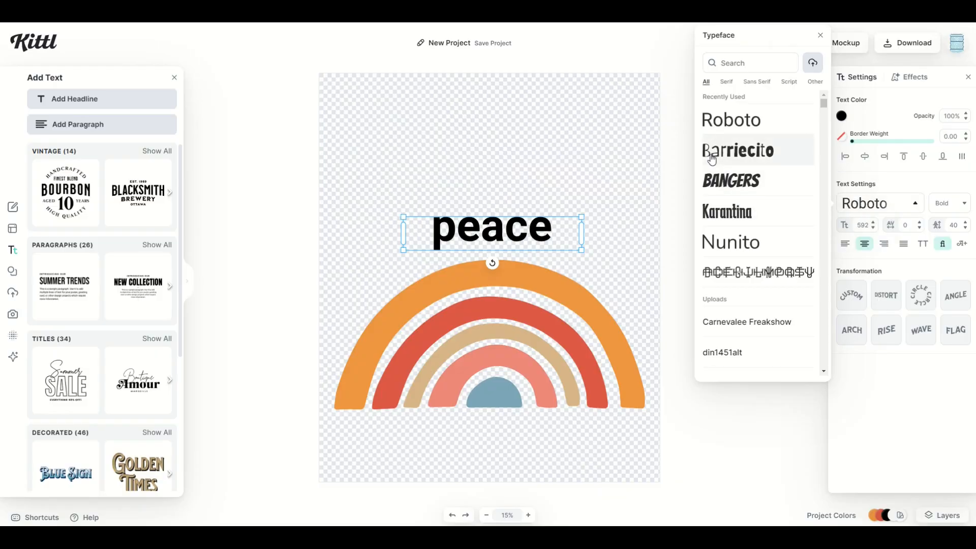
click(738, 160)
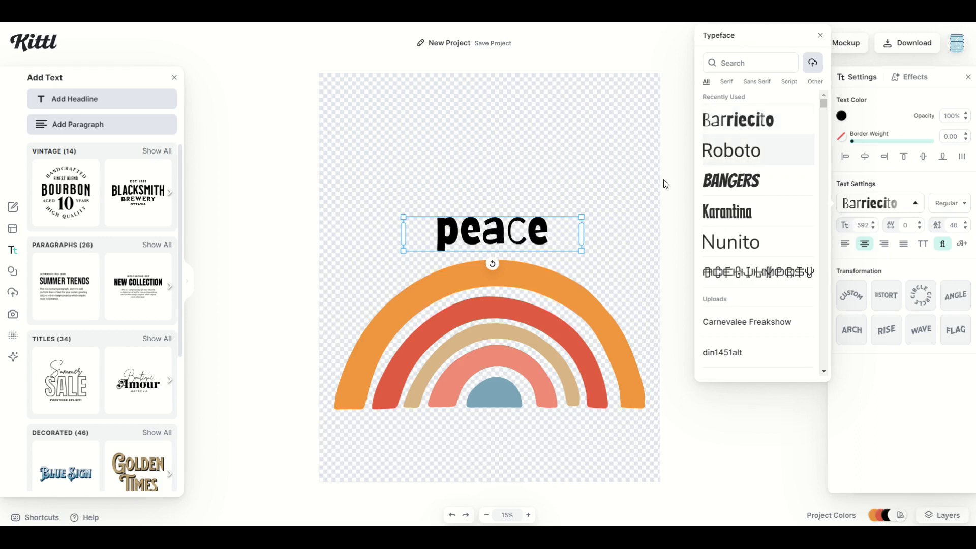
Step: Enlarge the headline to about size 1232 and replace its text with "kittl"
drag(402, 226, 382, 203)
double_click(410, 197)
text(kittl)
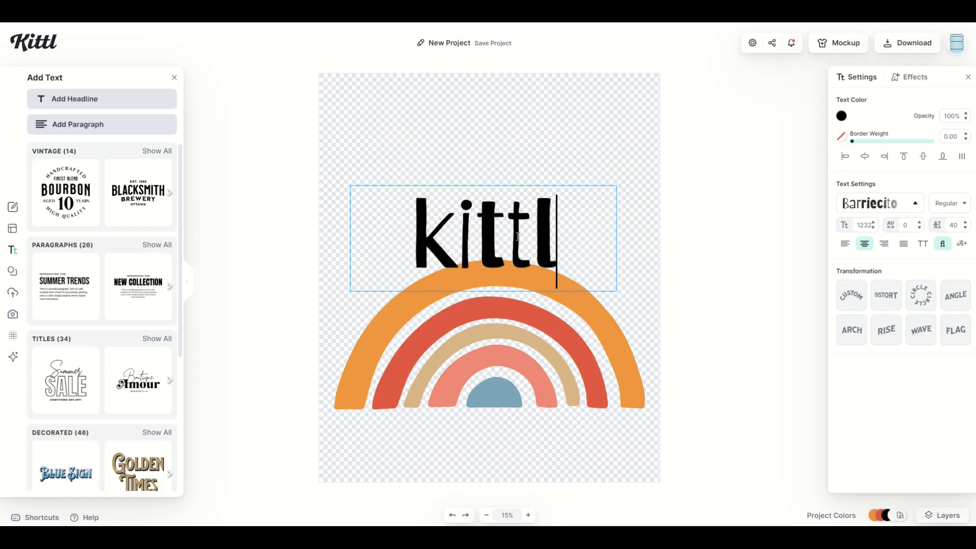
text(tt)
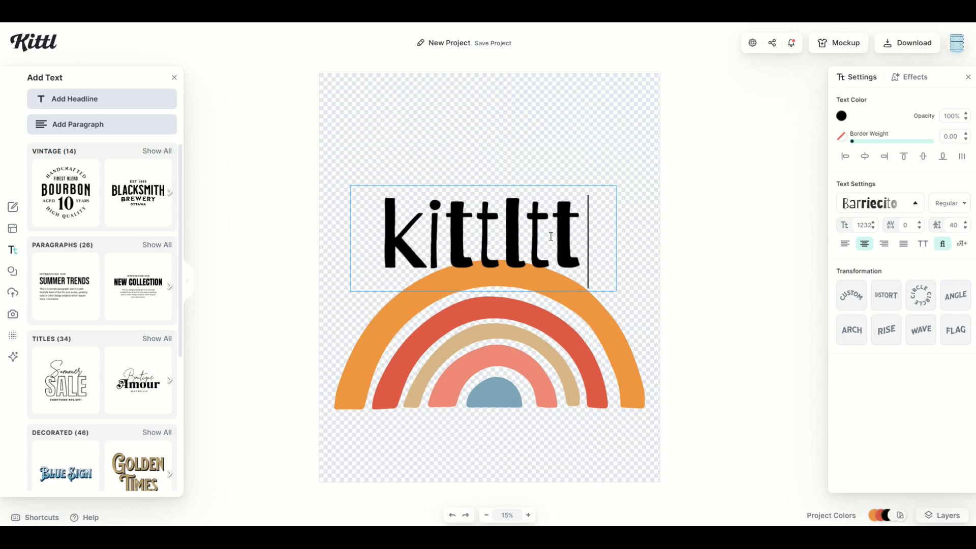
key(BackSpace)
key(BackSpace)
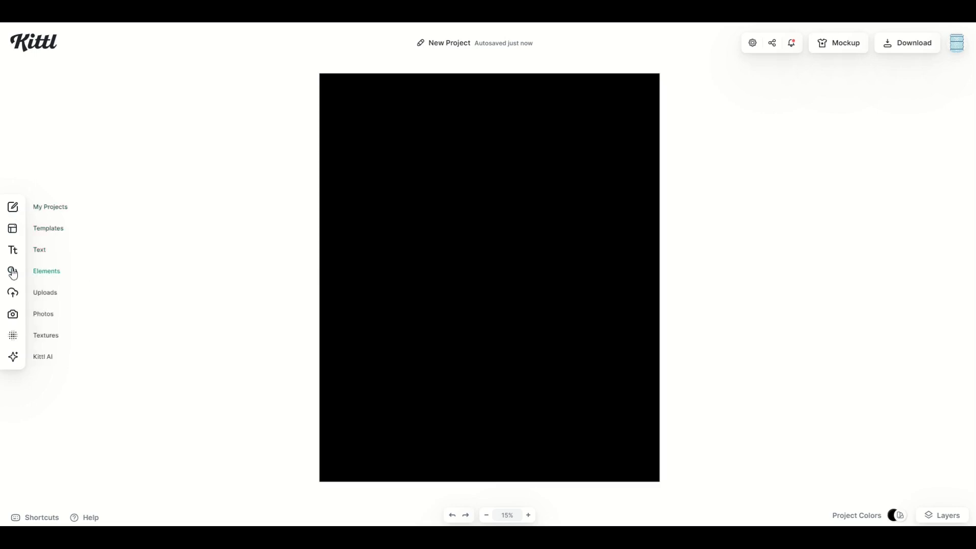
Step: Insert the flared multicolour stripes graphic from the Abstract 60s Backgrounds collection onto the black canvas
click(13, 274)
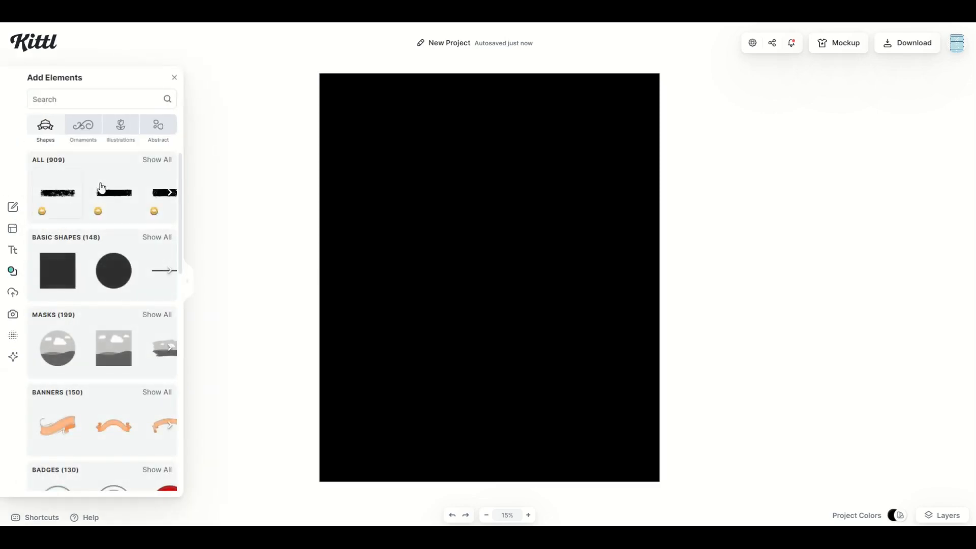
click(159, 133)
scroll(89, 206, down, 3)
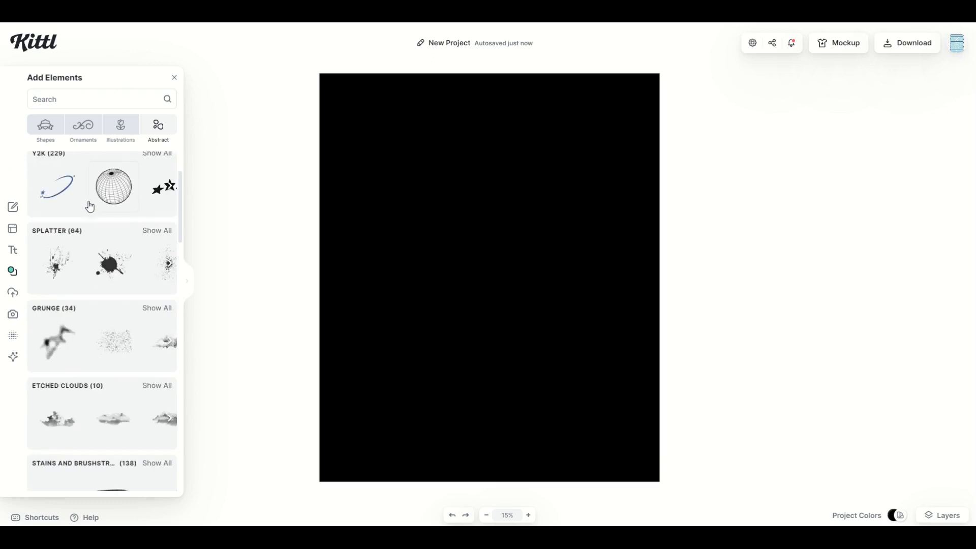
scroll(90, 206, down, 9)
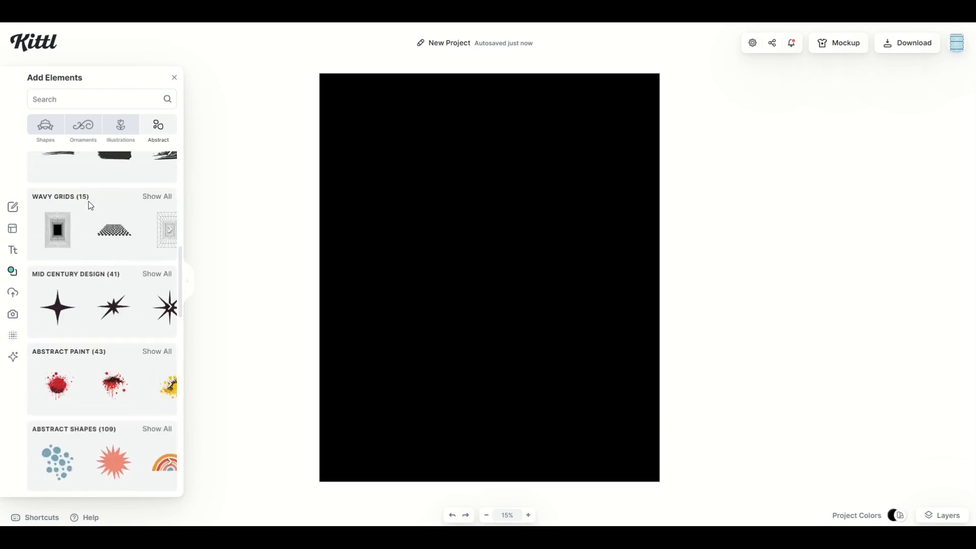
scroll(89, 204, down, 3)
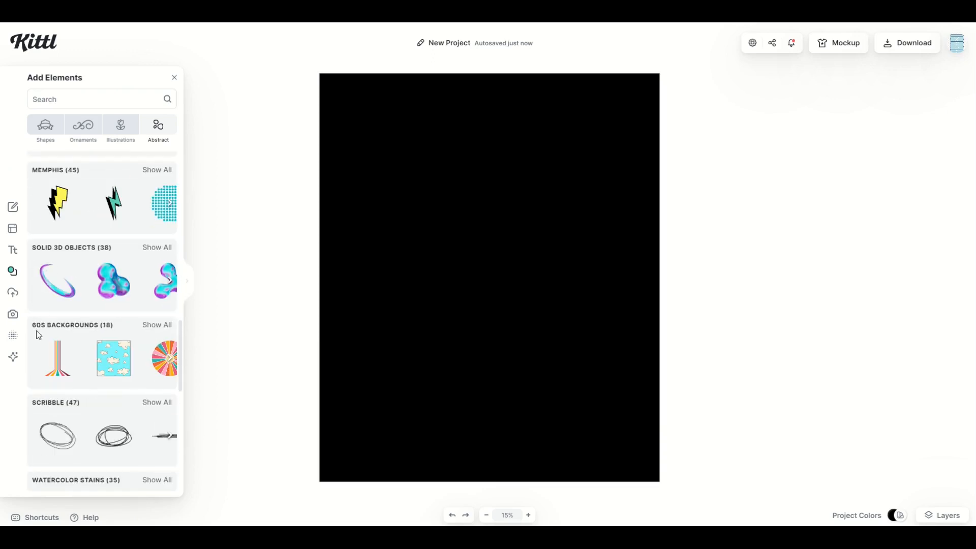
click(147, 331)
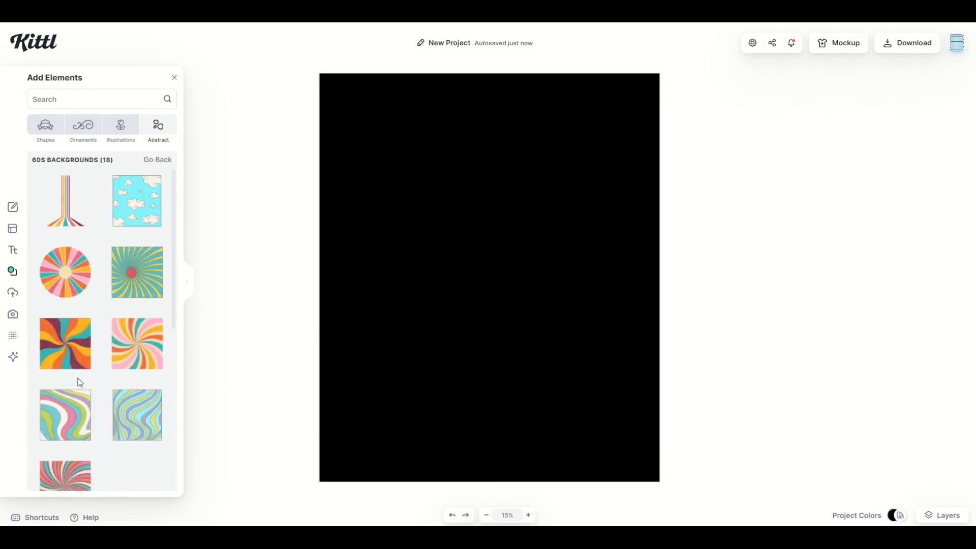
click(64, 215)
Step: Enlarge the stripes graphic to span the full canvas height and centre it horizontally
drag(447, 334, 284, 487)
drag(417, 387, 450, 356)
drag(568, 189, 654, 73)
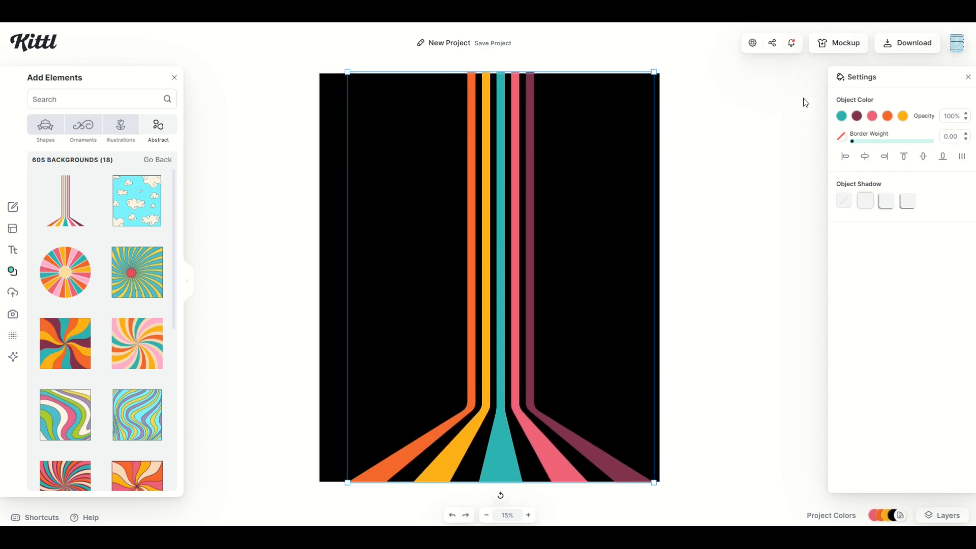
click(864, 156)
click(635, 290)
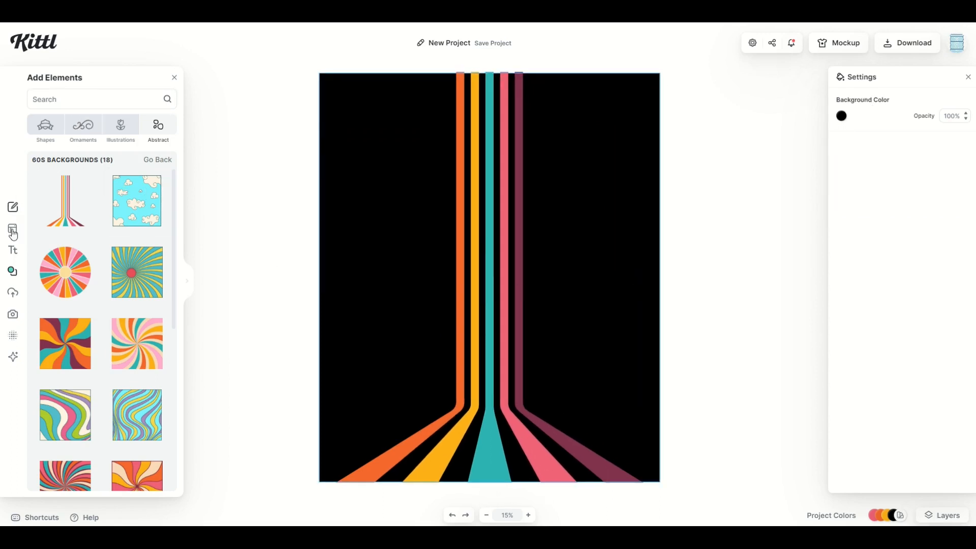
Step: Search the elements for "guitar", add the dark red electric guitar and enlarge it over the left half of the canvas
click(149, 163)
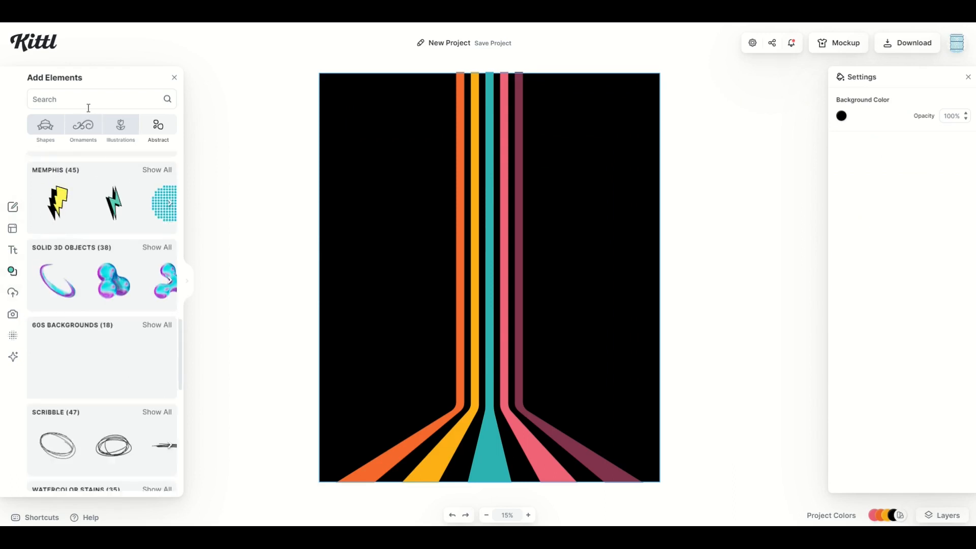
click(100, 98)
text(guitar)
key(Return)
click(65, 414)
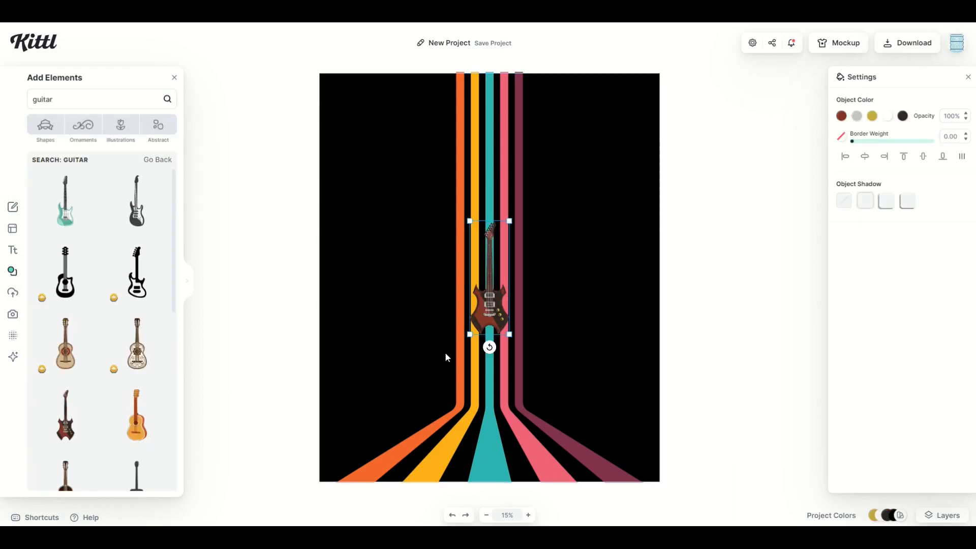
drag(469, 335, 359, 438)
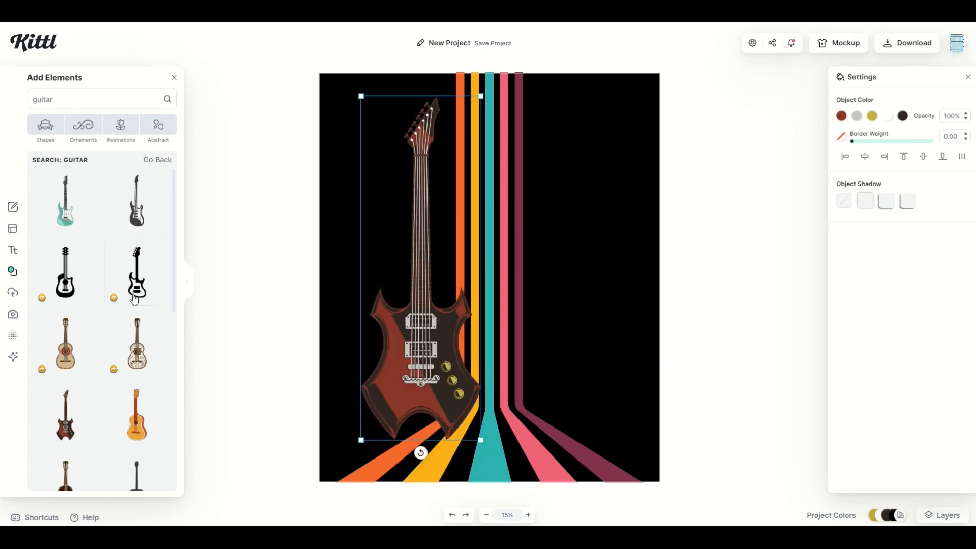
Step: Add the ornate white acoustic guitar, enlarge it and place it on the right half of the canvas
click(137, 344)
drag(511, 334, 589, 523)
drag(527, 445, 562, 336)
click(708, 356)
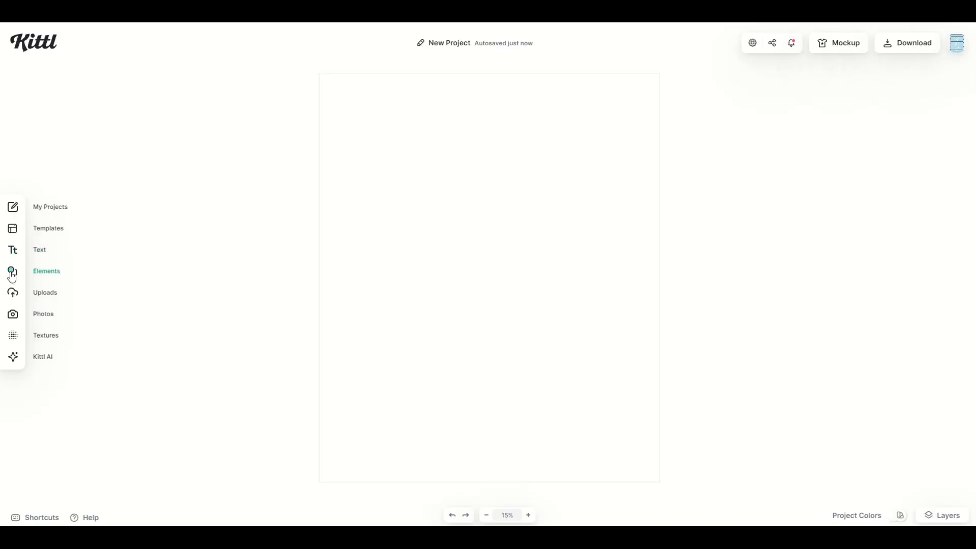
Step: Add the five-stripe sunset circle and the surfer from the Ocean Beach illustrations to the blank canvas
click(12, 274)
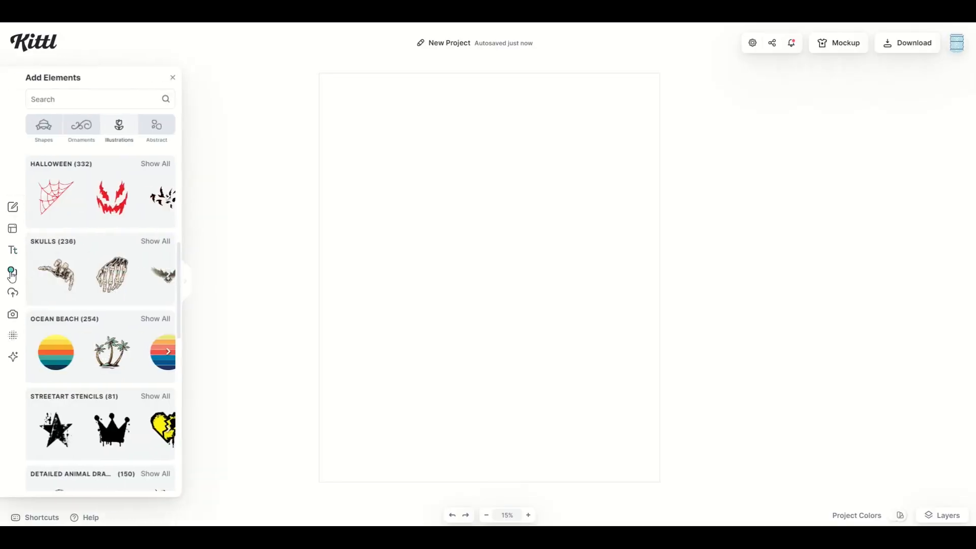
click(119, 127)
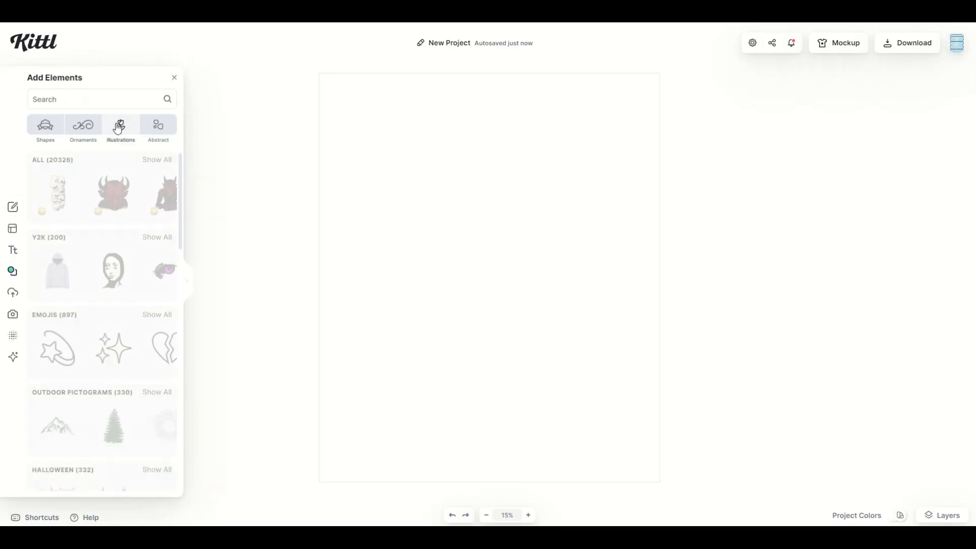
scroll(97, 174, down, 3)
scroll(98, 175, down, 3)
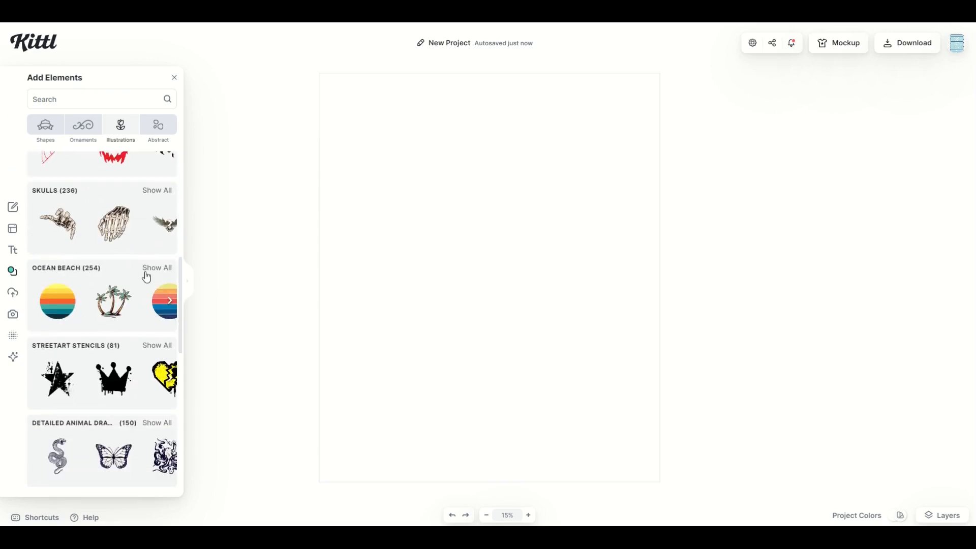
click(146, 274)
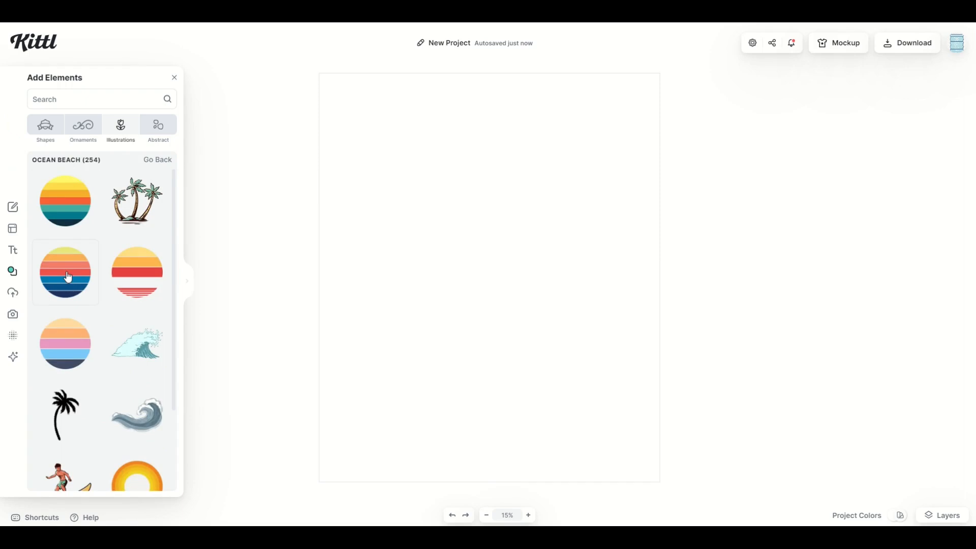
scroll(68, 277, down, 2)
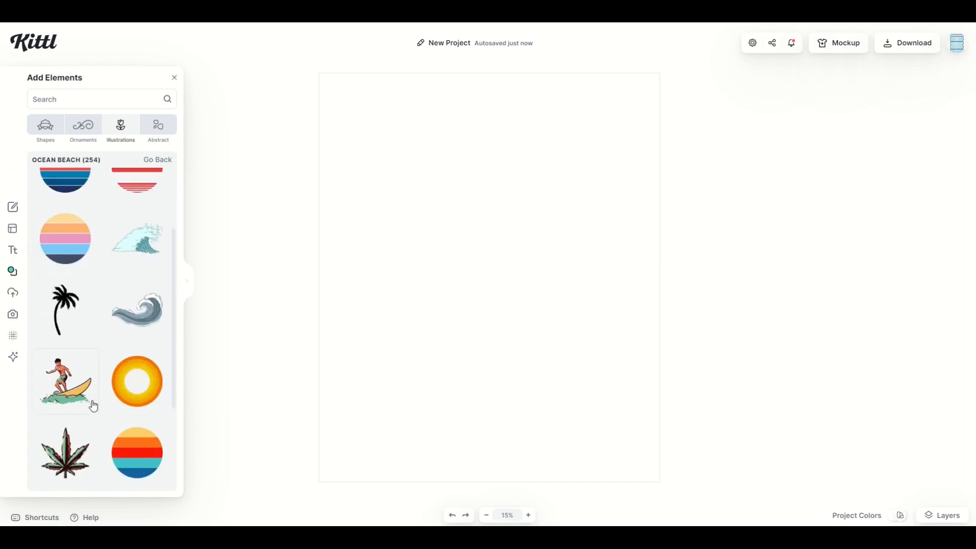
click(123, 447)
click(71, 389)
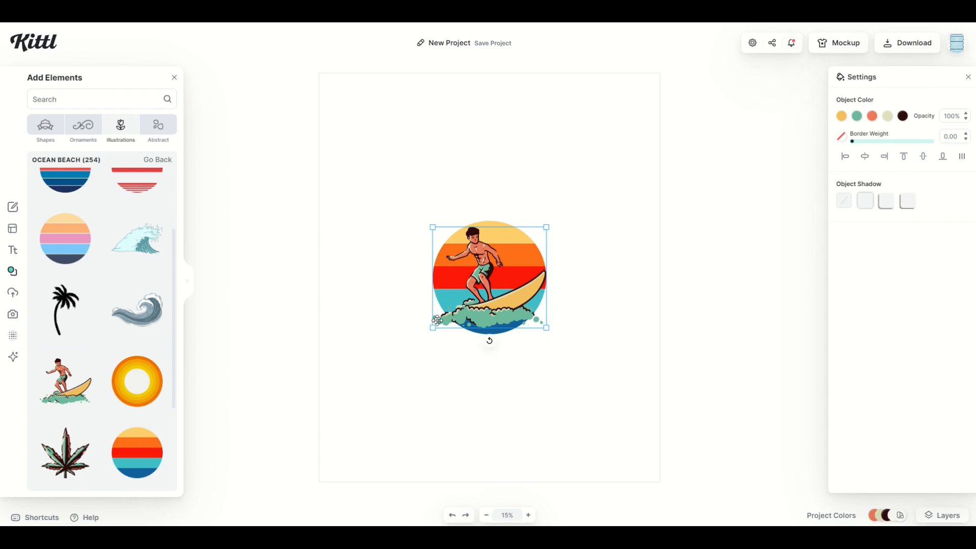
Step: Enlarge the sunset circle and surfer together and move them to the upper part of the canvas
key(ctrl+a)
drag(431, 334, 279, 478)
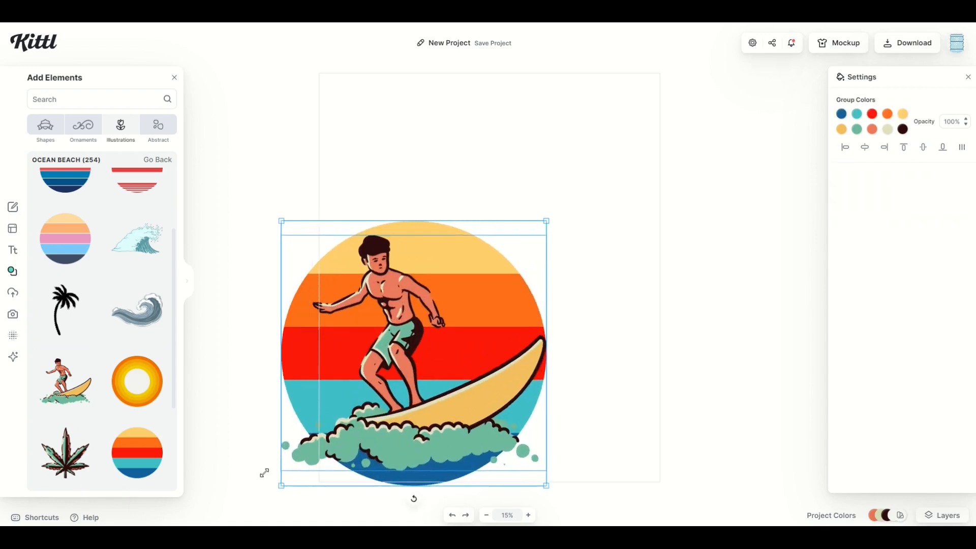
drag(369, 393, 441, 257)
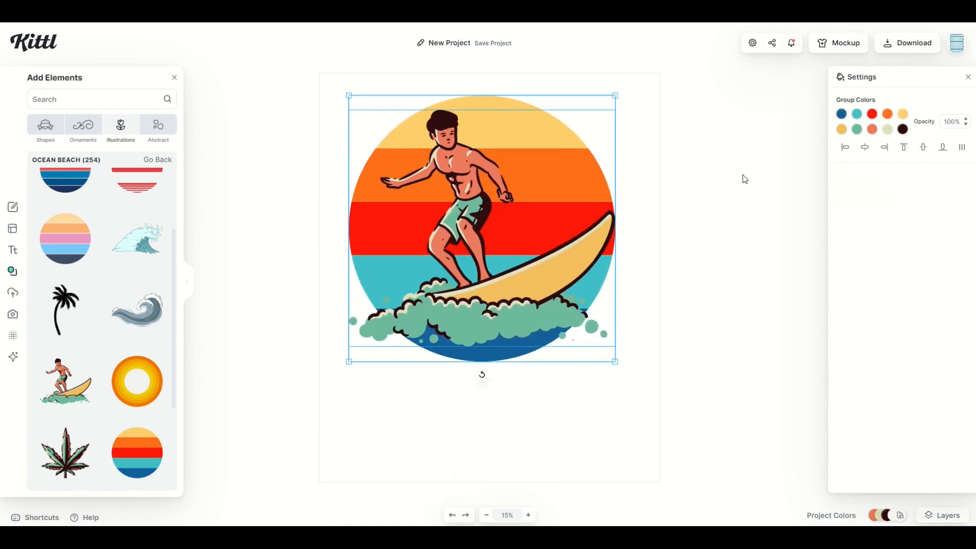
Step: Add a large black headline reading "SURF'S UP" below the surfer graphic
click(730, 212)
key(t)
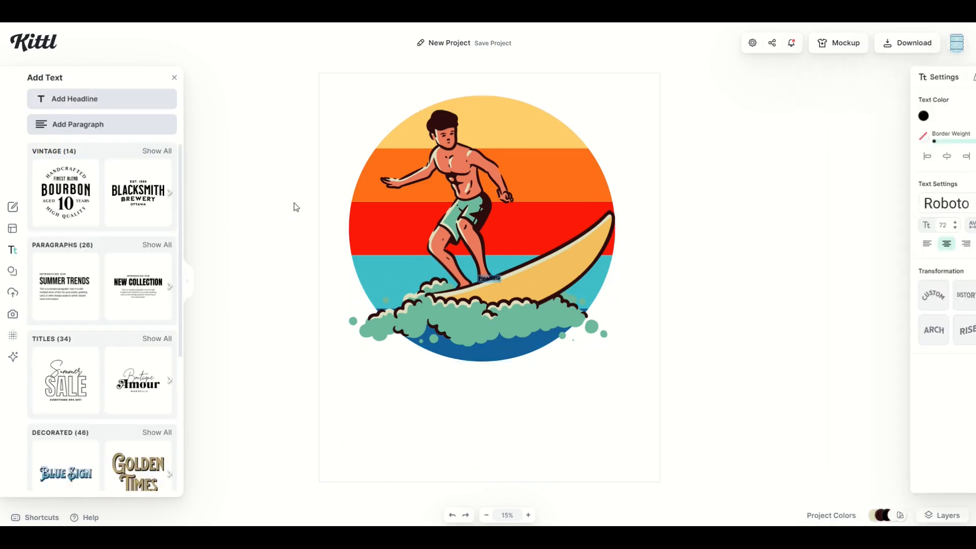
click(271, 245)
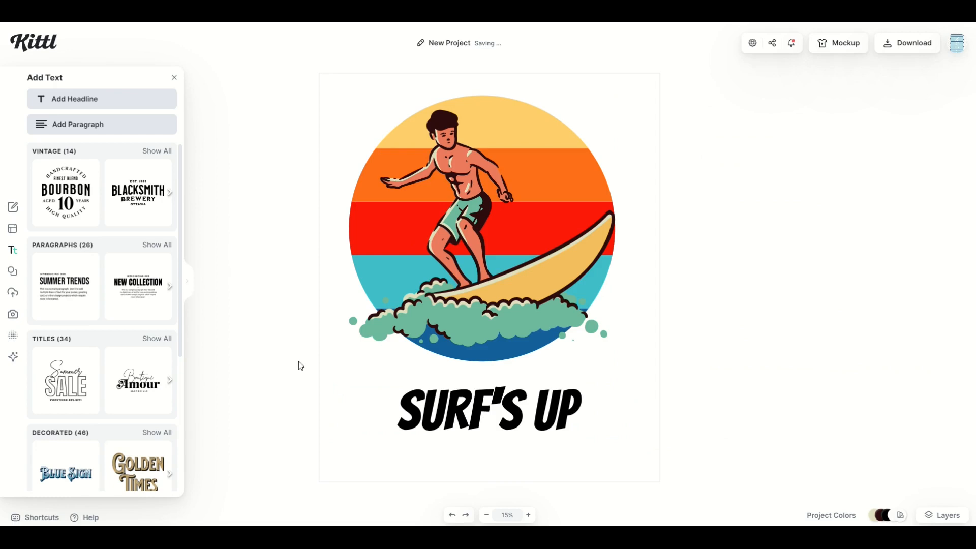
Step: Delete the surfer illustration and reposition the striped circle above the "SURF'S UP" text
click(367, 263)
drag(367, 263, 356, 320)
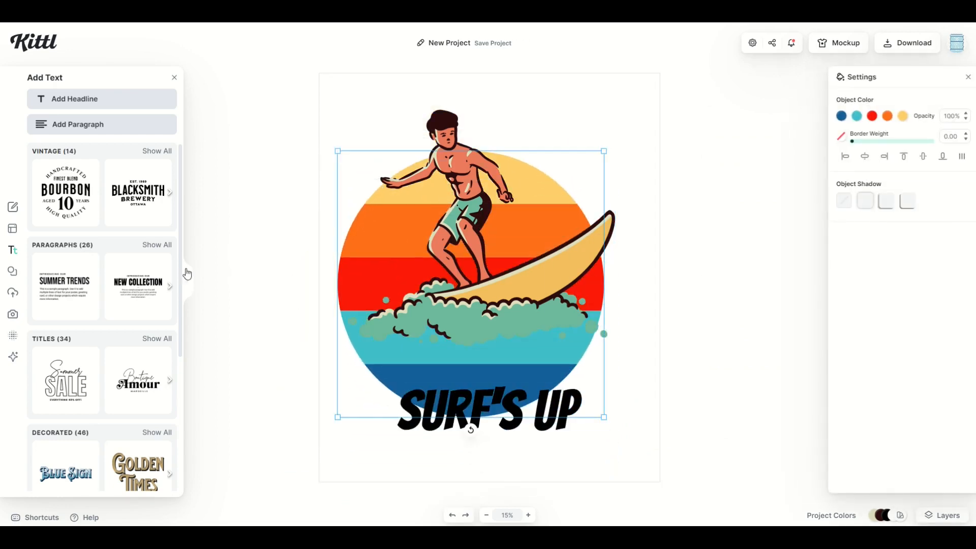
click(460, 192)
key(Delete)
click(449, 224)
drag(449, 224, 450, 200)
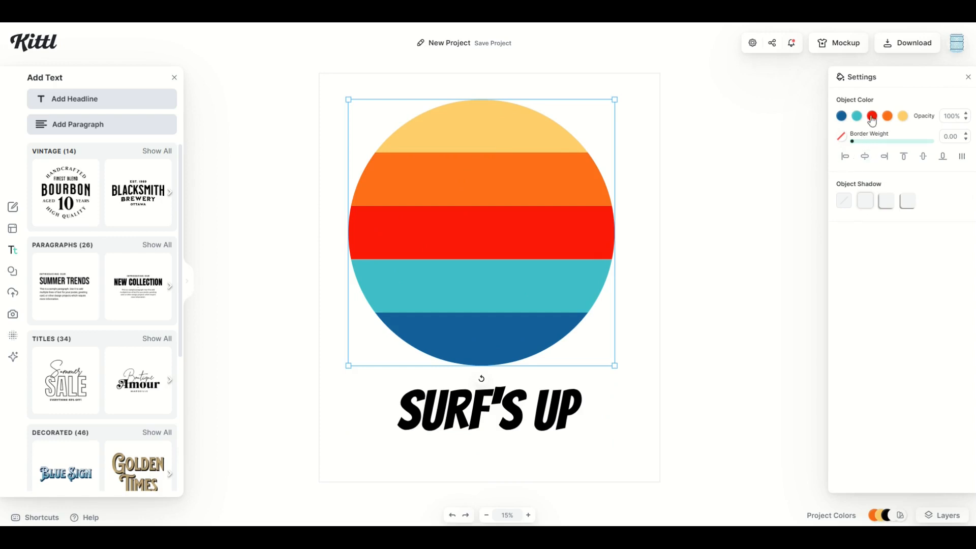
Step: Recolour the circle's red middle stripe to bright magenta-purple
click(871, 118)
click(829, 240)
drag(812, 198, 939, 119)
click(655, 258)
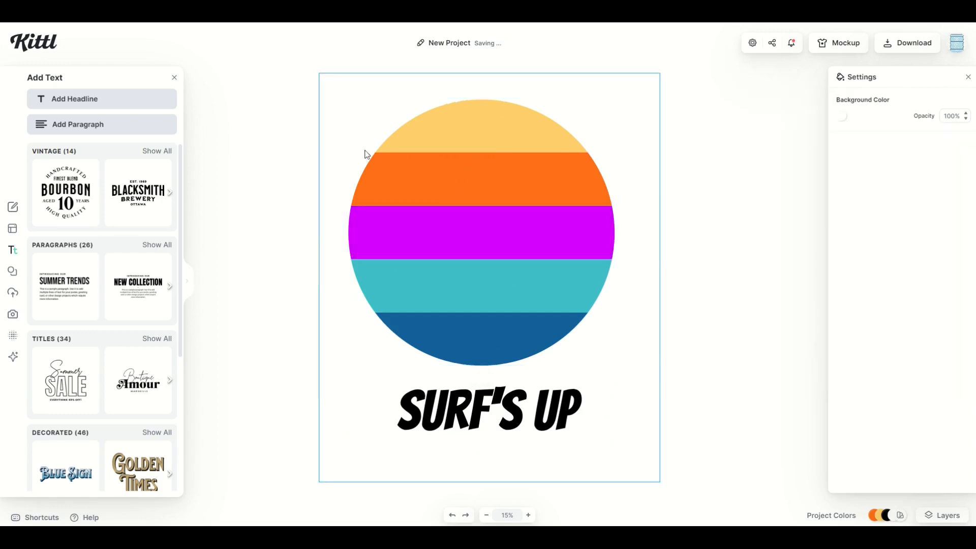
click(481, 247)
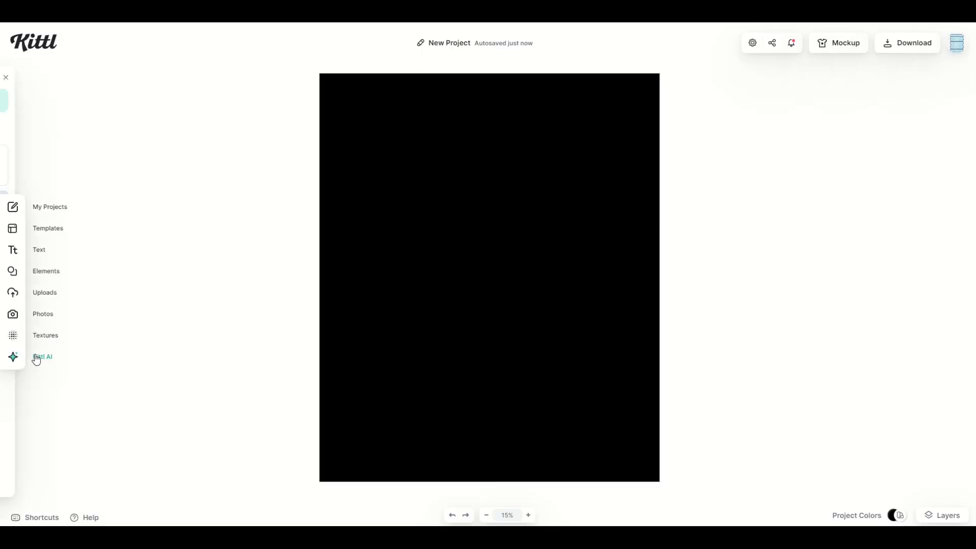
Step: Generate an AI image from the prompt "tennis racket" using the Psychedelic image style
click(36, 359)
click(49, 168)
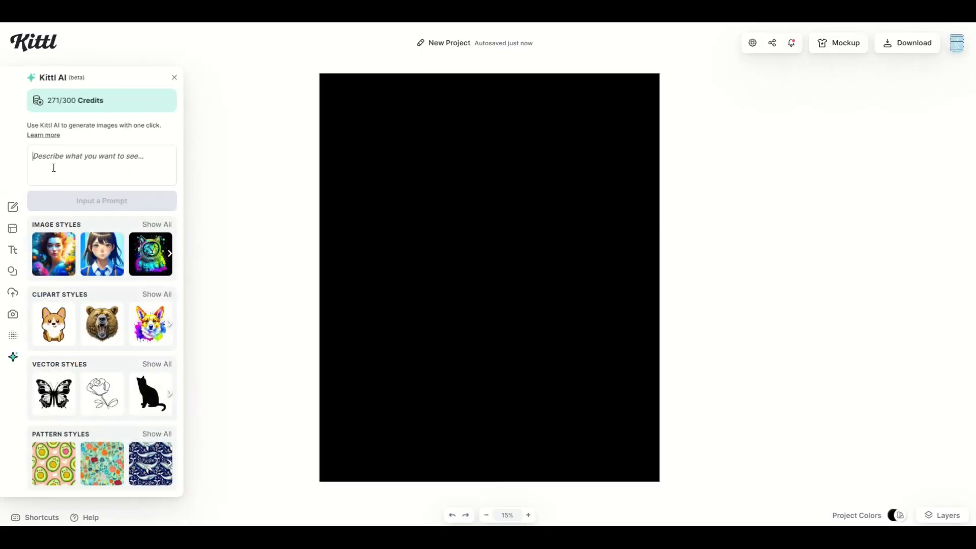
text(tennis racket)
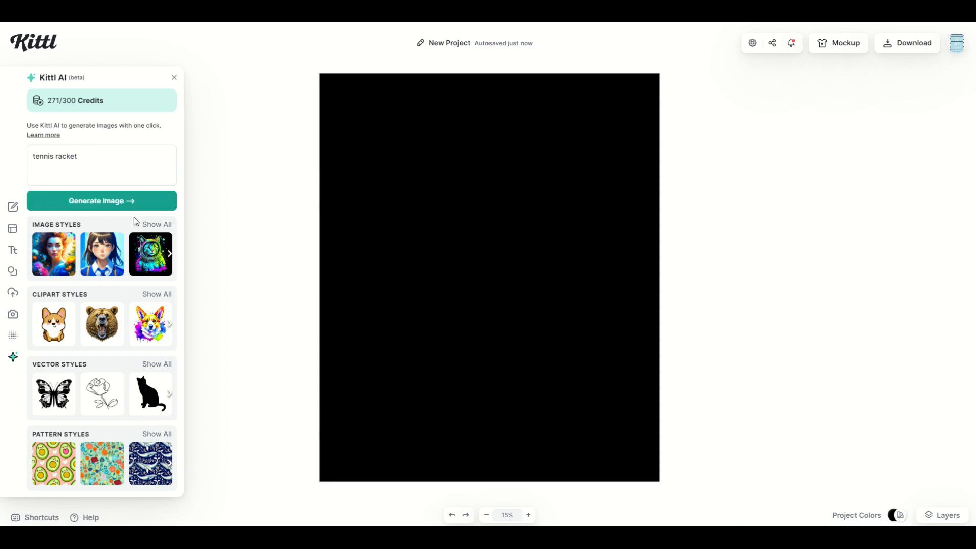
click(149, 229)
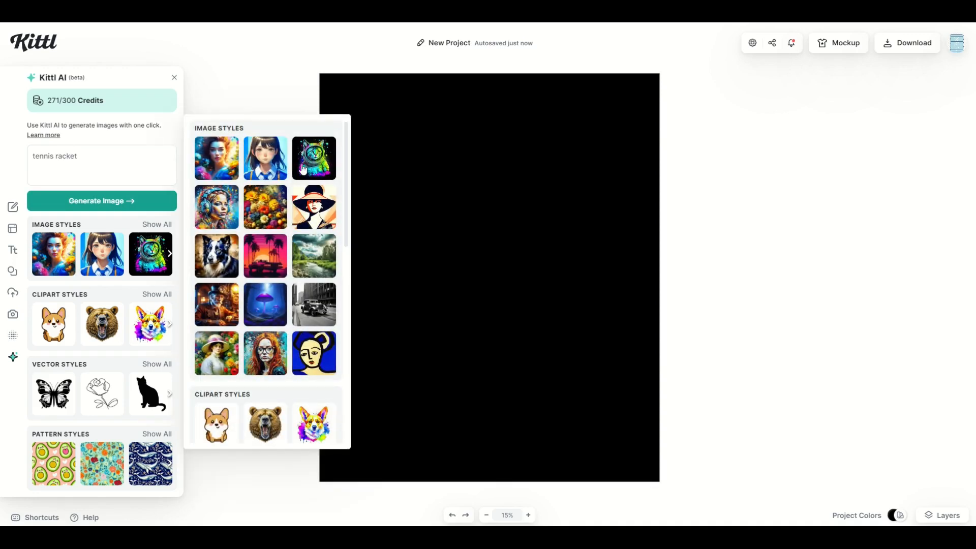
click(322, 158)
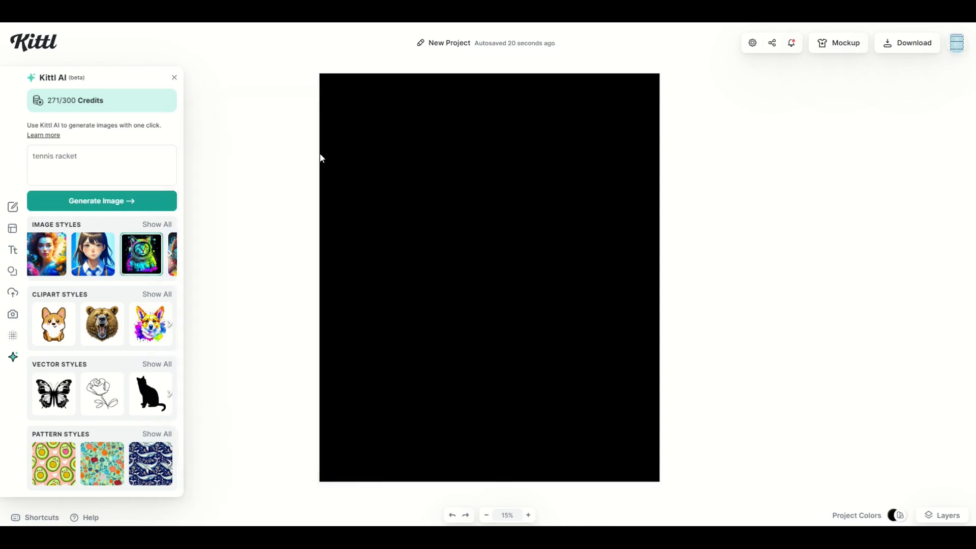
click(106, 203)
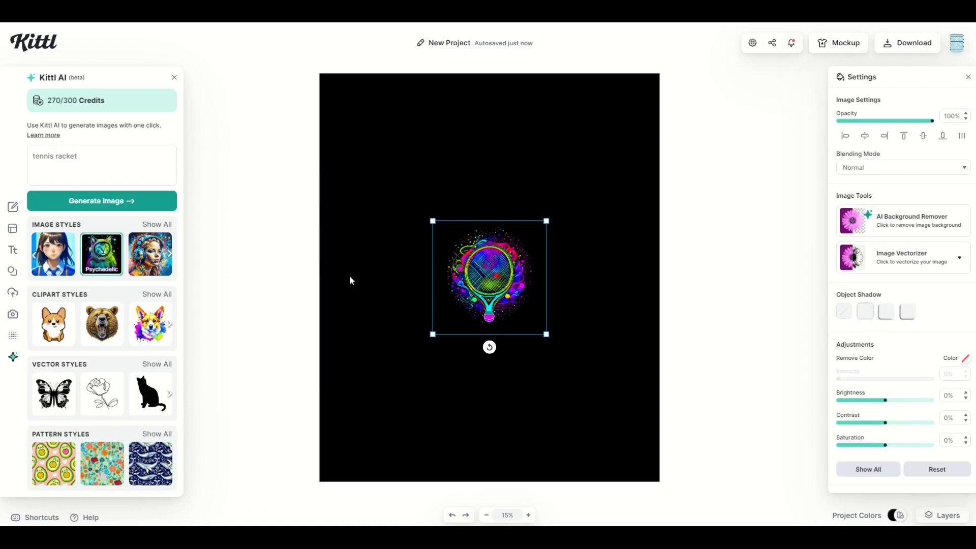
Step: Enlarge the tennis racket image until it covers the black artboard, and centre it horizontally and vertically
drag(433, 333, 316, 450)
drag(546, 220, 692, 82)
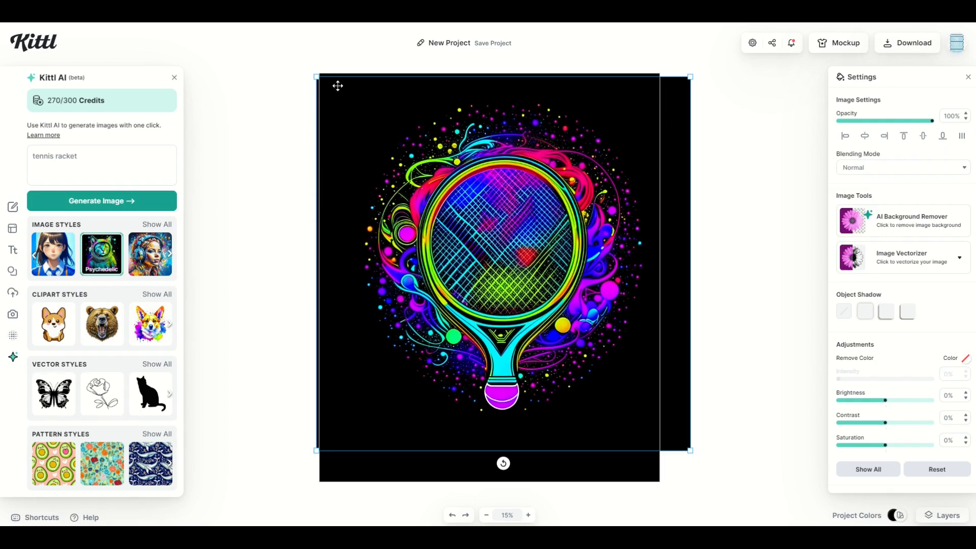
drag(316, 76, 278, 40)
drag(442, 181, 441, 213)
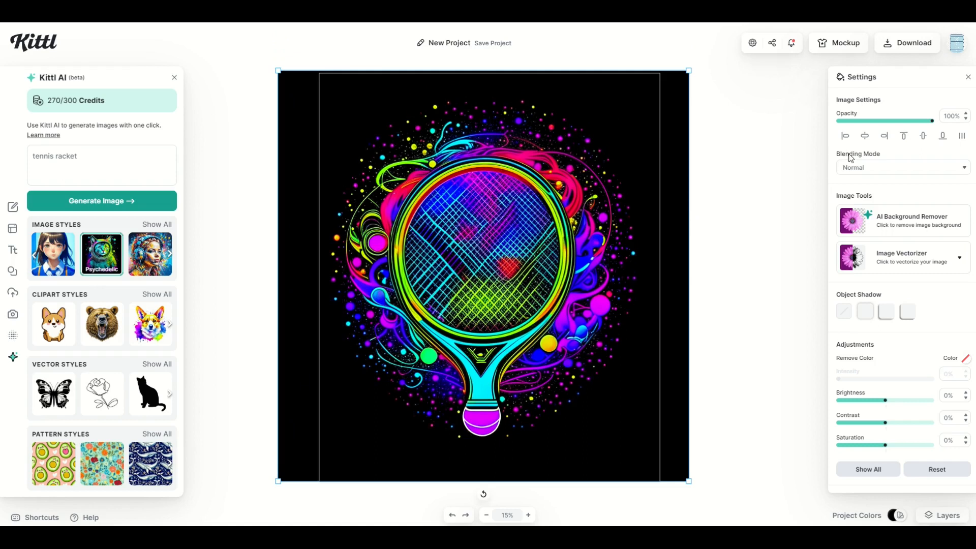
click(865, 136)
click(923, 136)
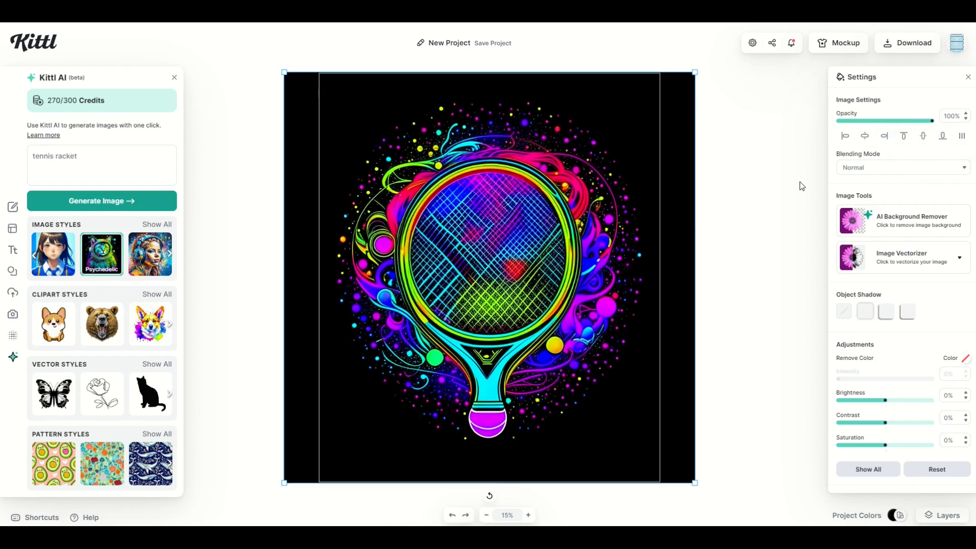
click(702, 238)
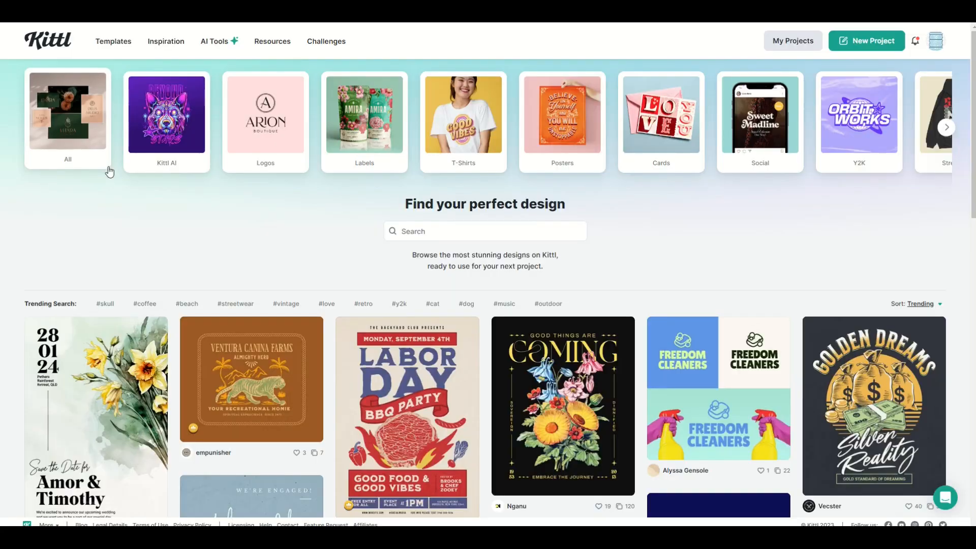
Step: Browse the Y2K logo templates and open the "Republic Designs - Y2K Streetwear Logo" design for editing
click(854, 128)
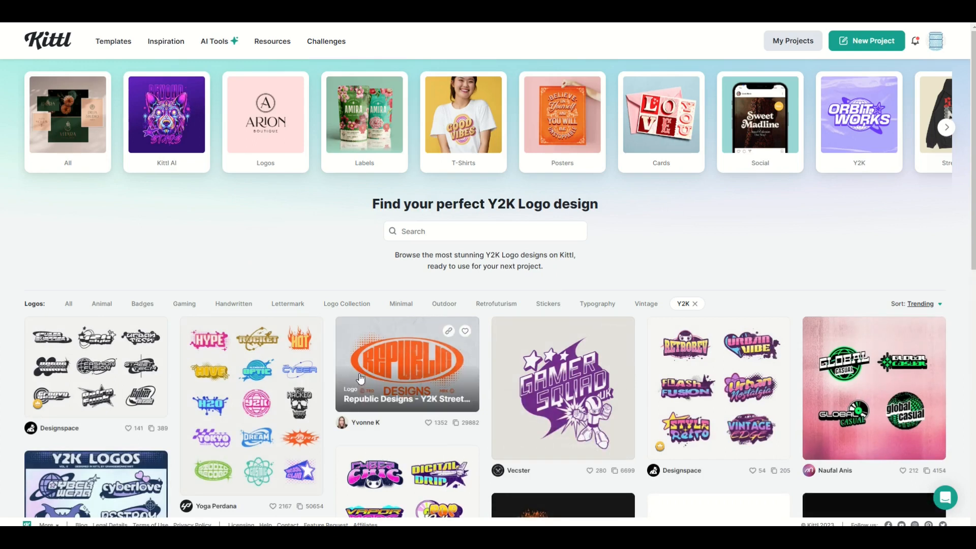
scroll(381, 397, down, 2)
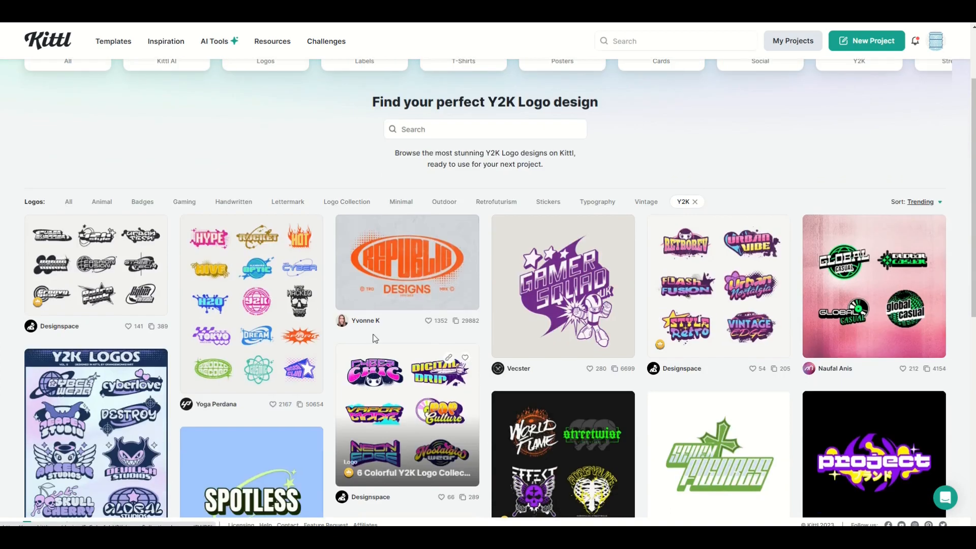
click(412, 270)
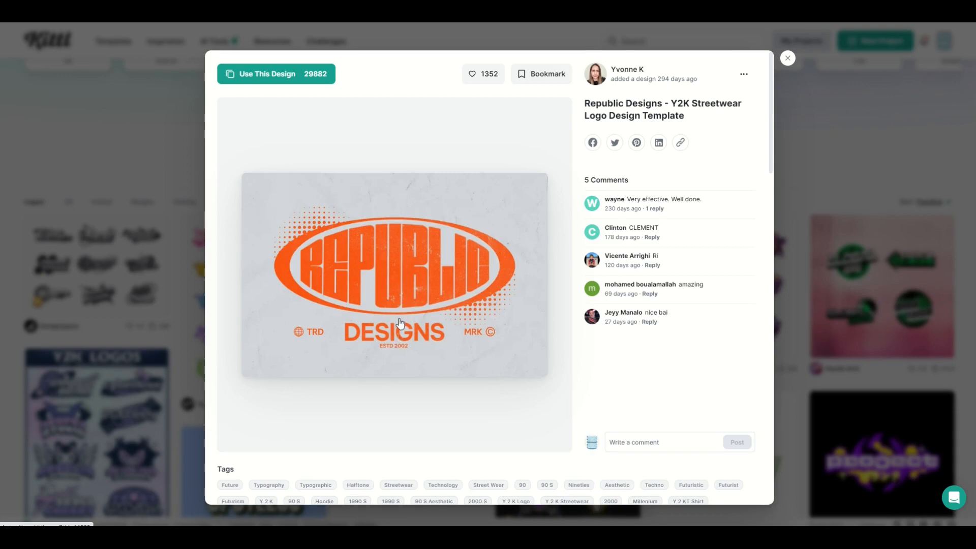
click(277, 74)
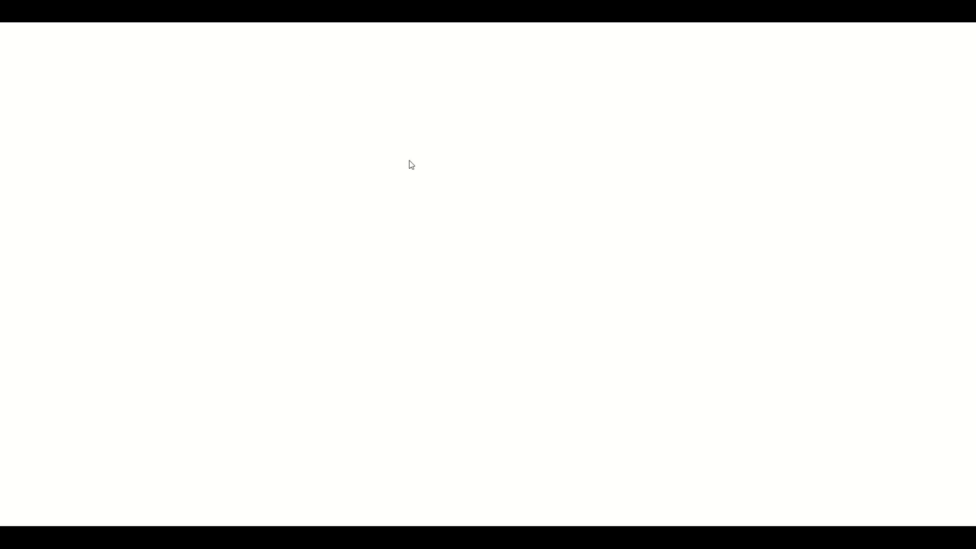
Step: Delete the "DESIGNS", "TRD", "MRK" and "ESTD 2002" texts and the globe and copyright symbols below the oval
click(419, 390)
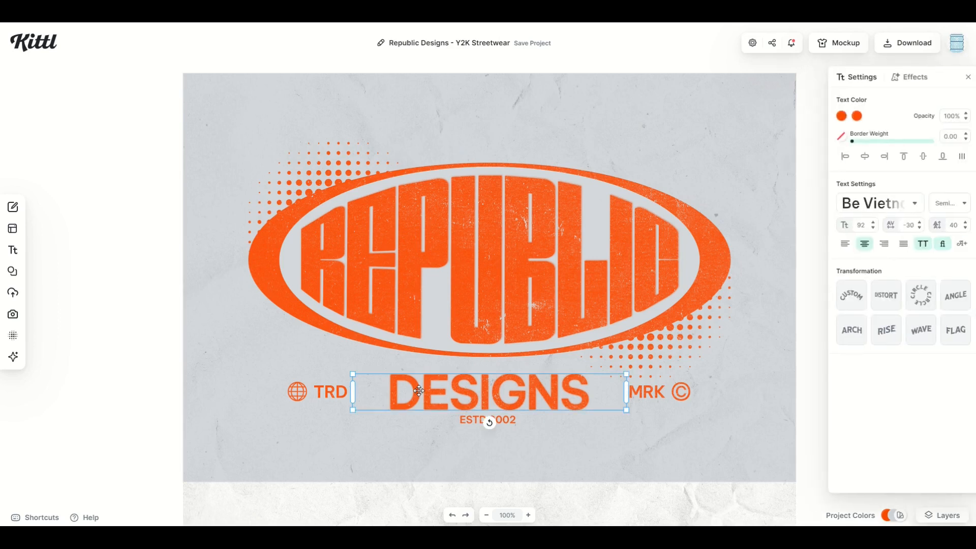
key(Delete)
click(334, 385)
key(Delete)
click(303, 391)
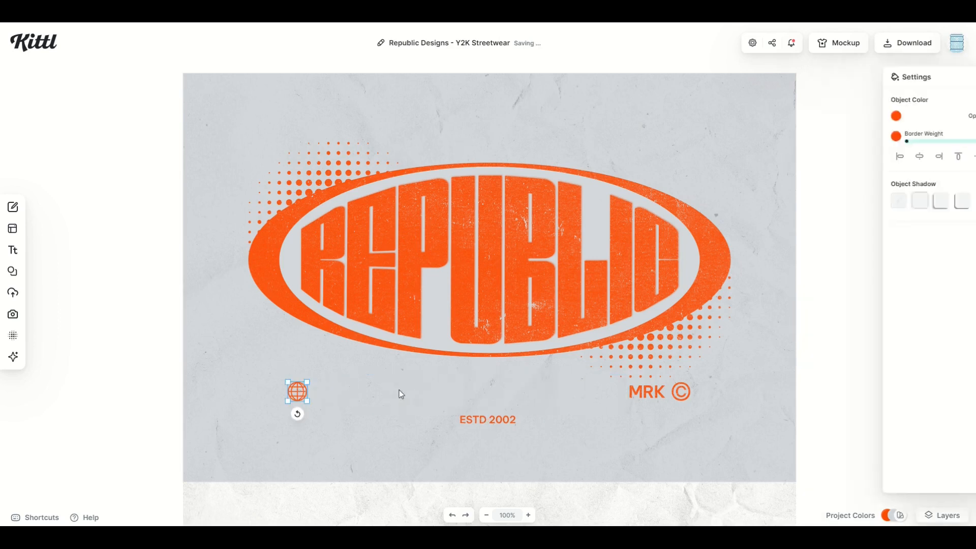
key(Delete)
click(686, 392)
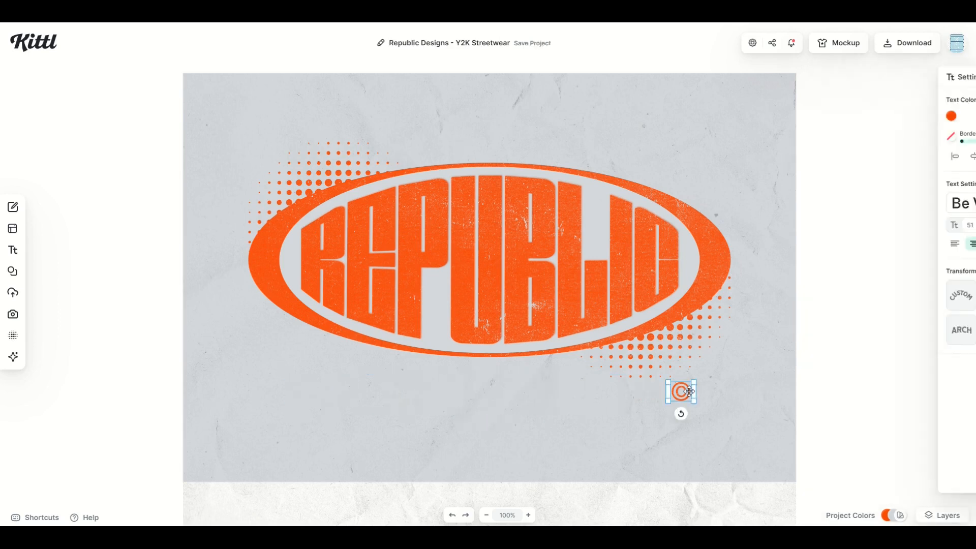
key(Delete)
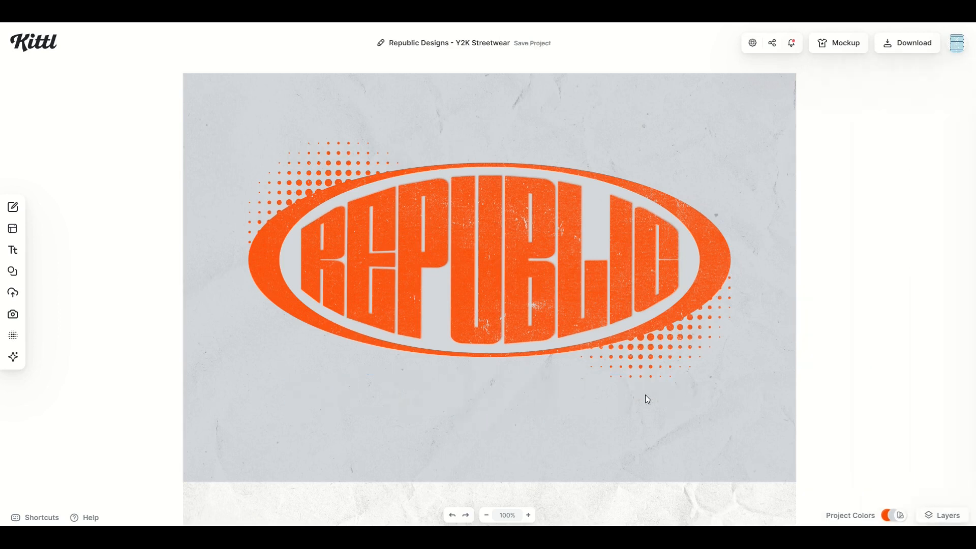
Step: Replace the "REPUBLIC" text inside the oval with "ZEN WATERCOOLER"
double_click(461, 299)
key(BackSpace)
key(BackSpace)
key(BackSpace)
key(BackSpace)
key(BackSpace)
key(BackSpace)
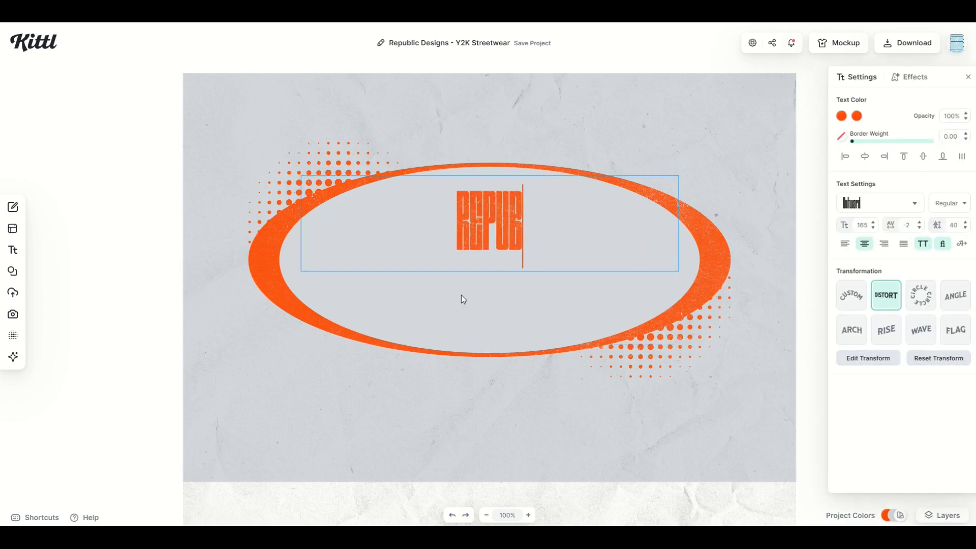
key(BackSpace)
key(BackSpace)
text(ZERO)
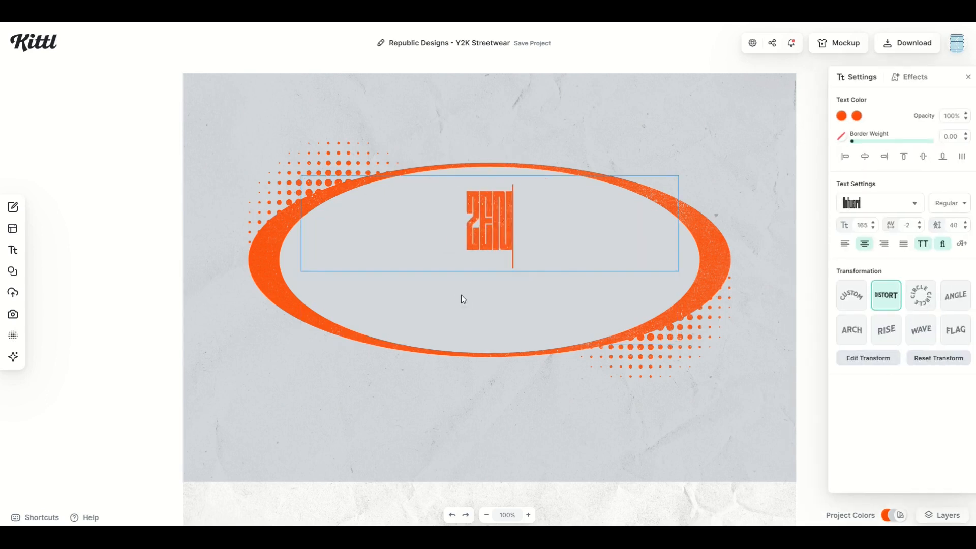
text( WATERCOO)
text(LER)
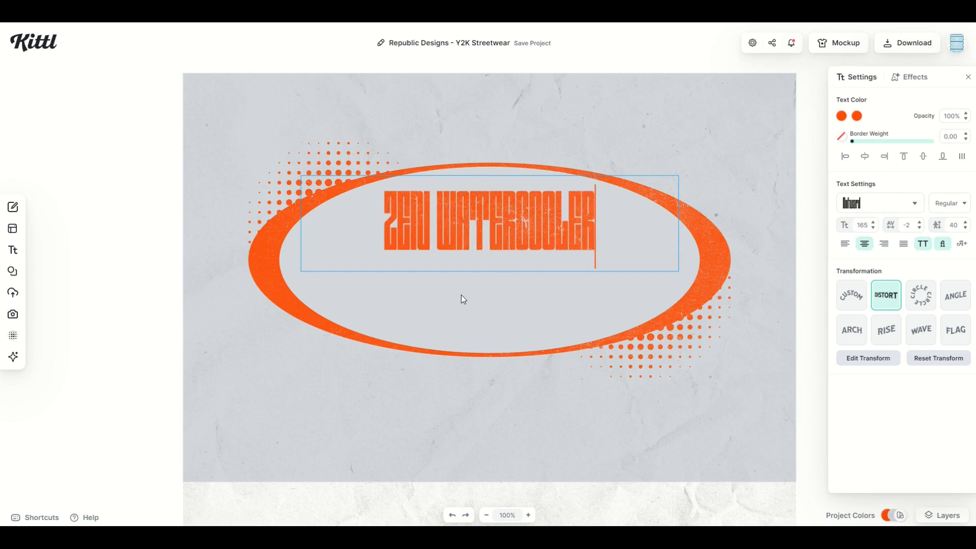
key(Escape)
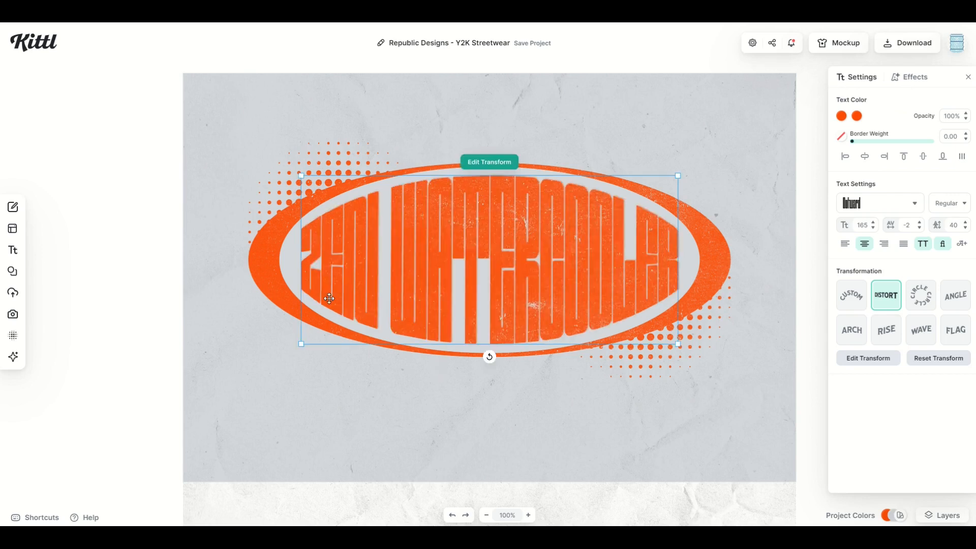
Step: Change the distorted text inside the oval to "TORONTO"
double_click(596, 259)
text(TORON)
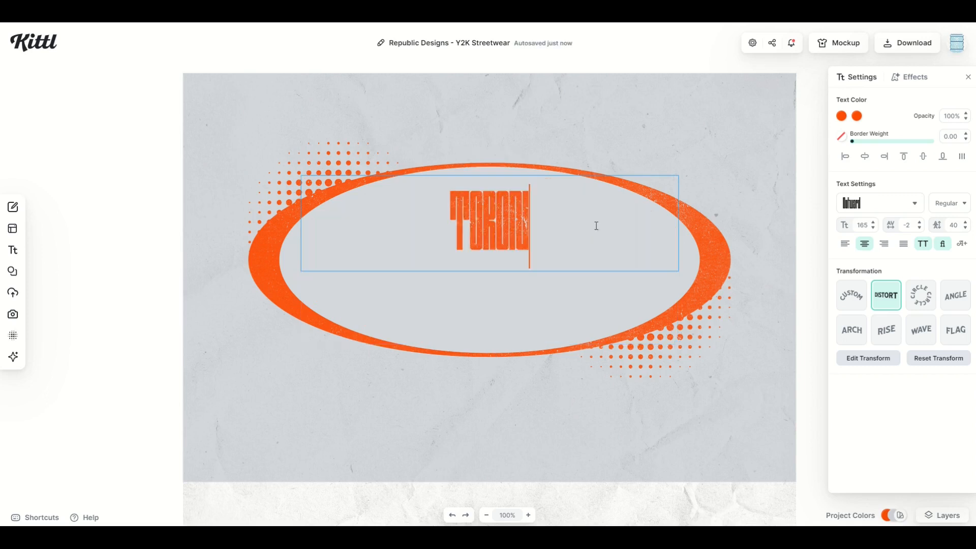
text(TO)
key(Escape)
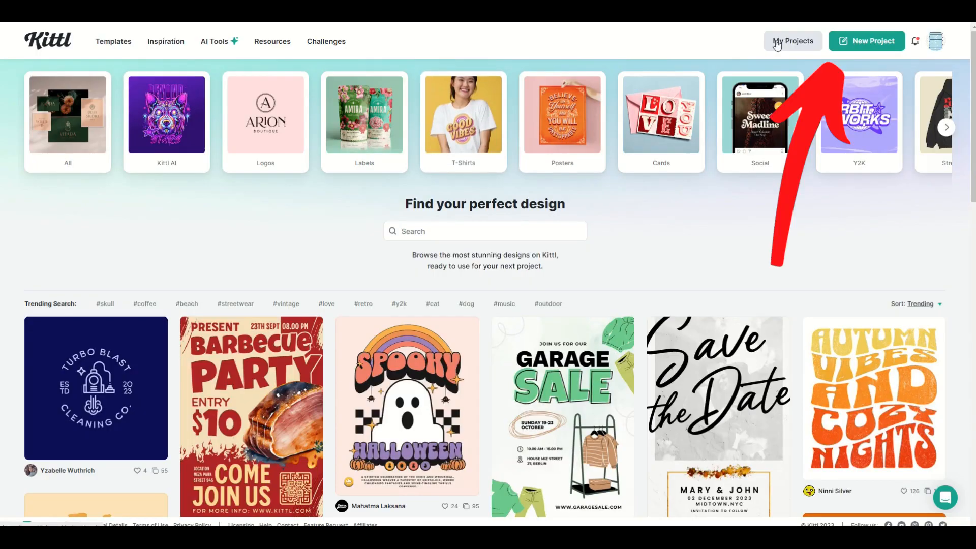
Step: Create a new project with the Displate Standard print-on-demand preset of 2900 × 4060 px
click(861, 41)
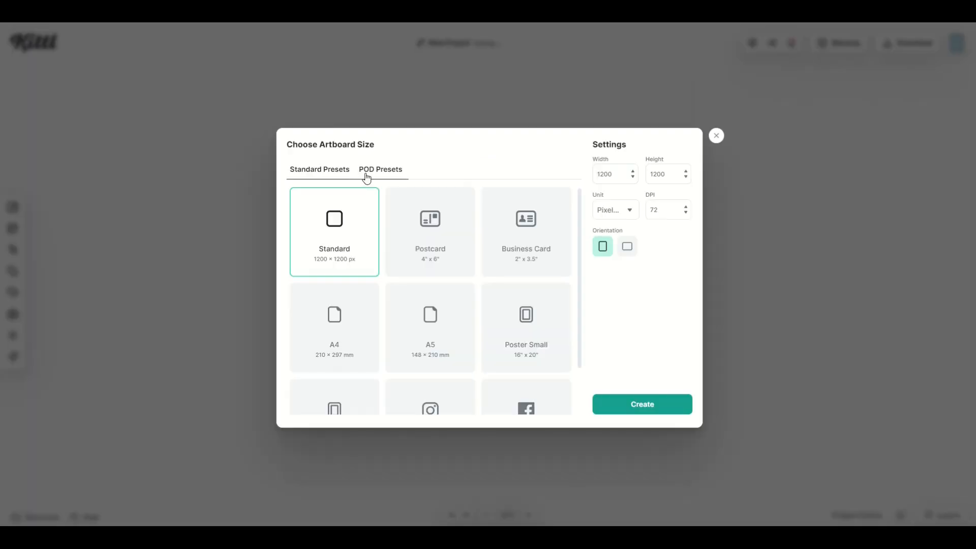
click(368, 171)
scroll(406, 294, down, 2)
click(411, 333)
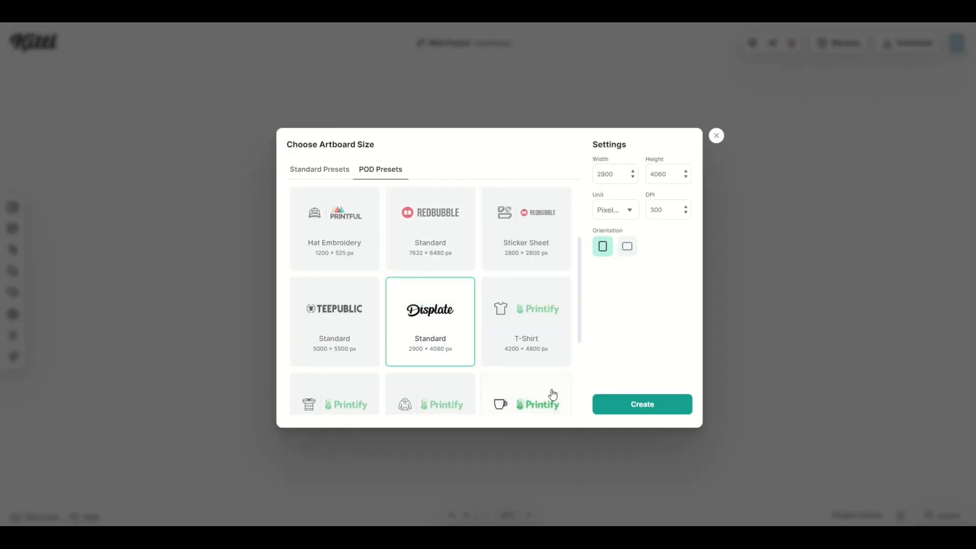
click(616, 405)
Step: Set the artboard's background colour to a light pinkish purple
click(841, 116)
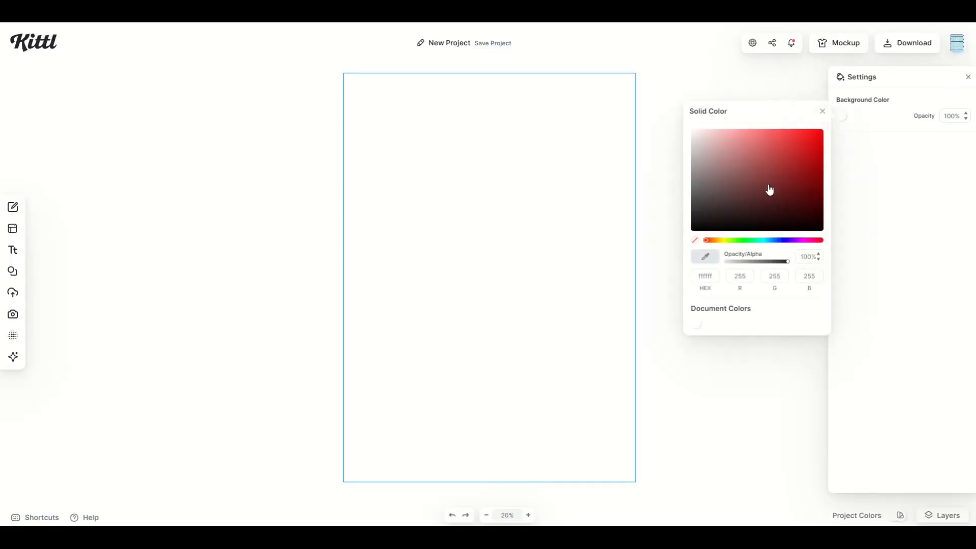
click(800, 242)
drag(764, 213, 732, 111)
click(146, 213)
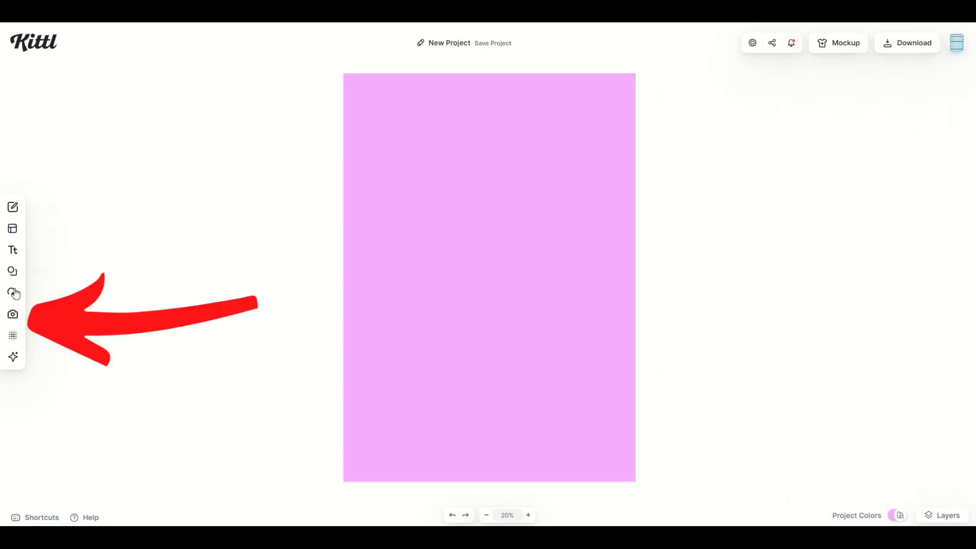
Step: Search the photo library for "new york" and add the teal-lit night street photo to the artboard
click(15, 317)
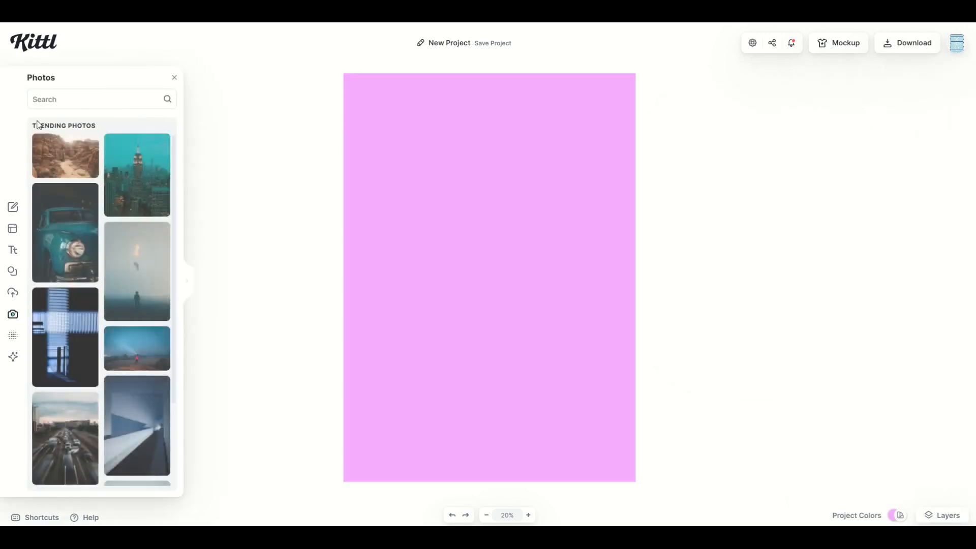
text(new yor)
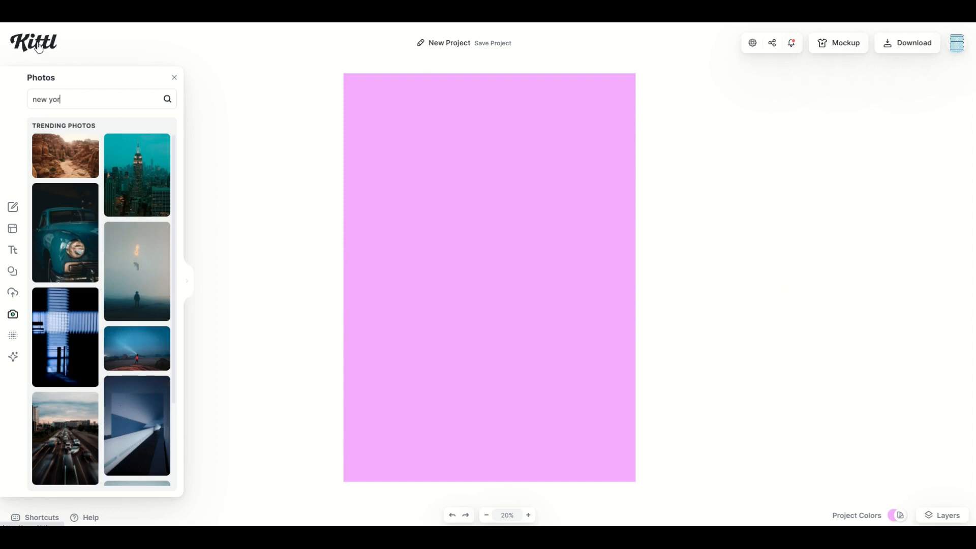
text(k)
key(Return)
scroll(70, 202, down, 3)
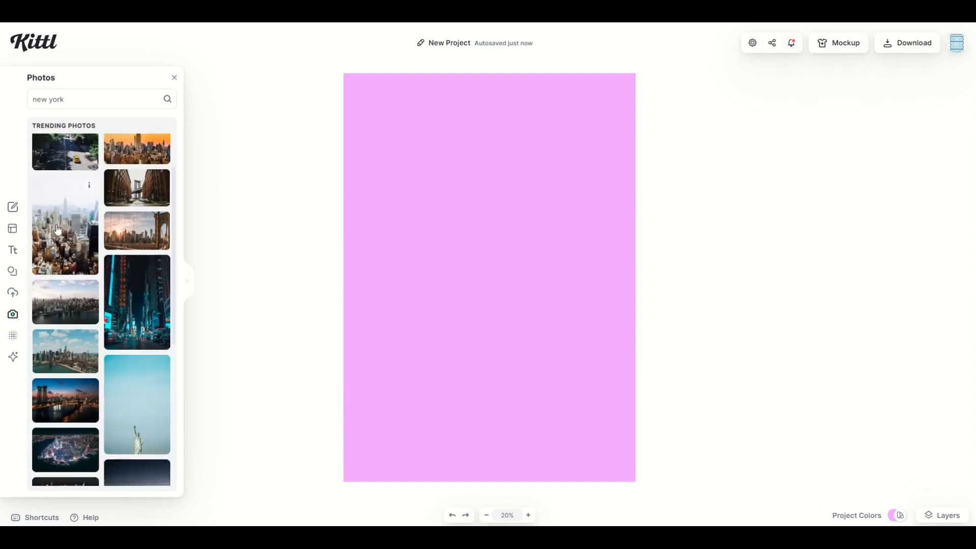
scroll(93, 262, up, 1)
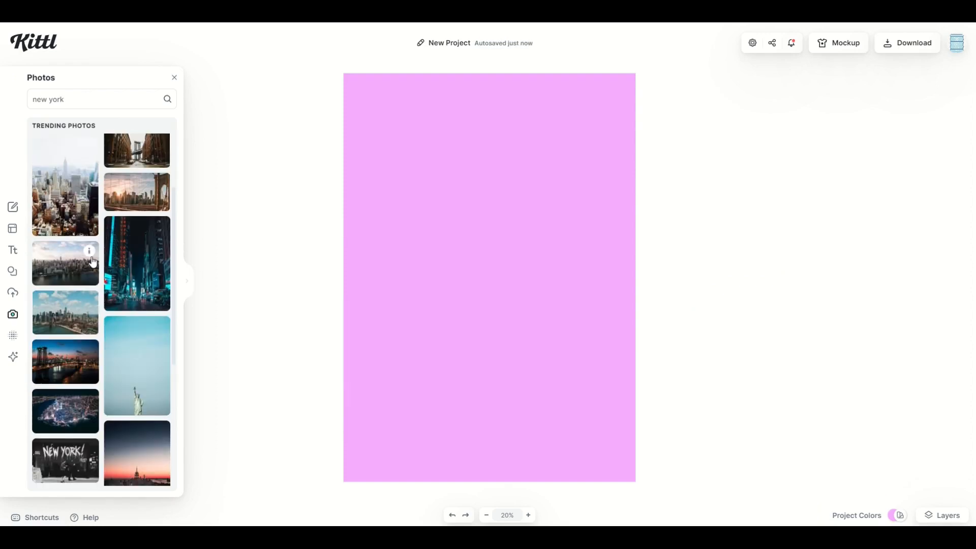
click(127, 267)
Step: Enlarge the street photo to nearly fill the artboard and set its blending mode to Color Burn
drag(442, 210, 349, 76)
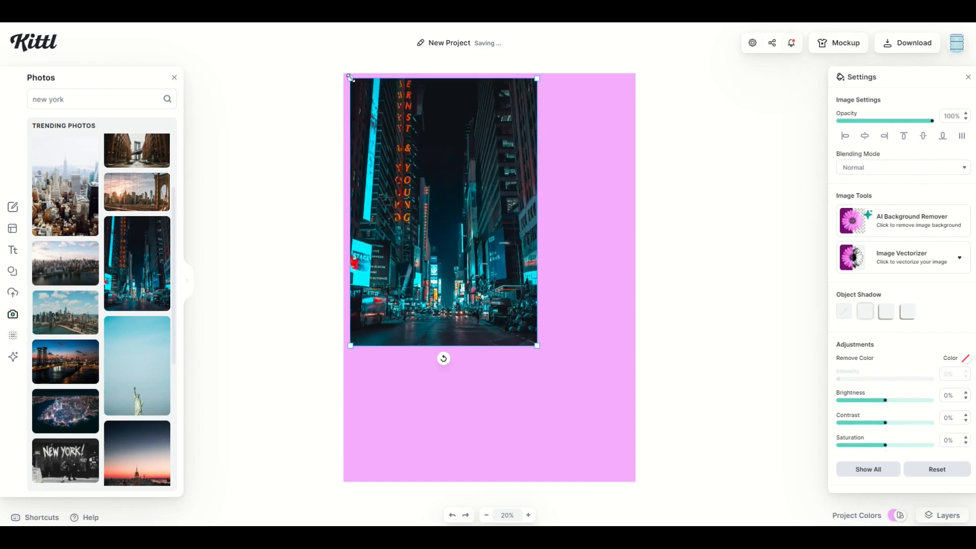
drag(537, 346, 630, 479)
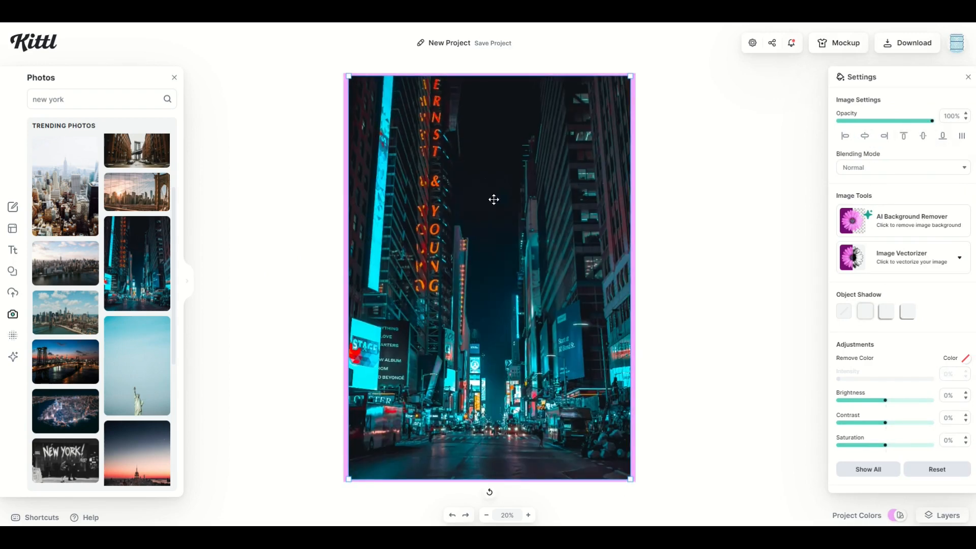
click(852, 172)
click(854, 206)
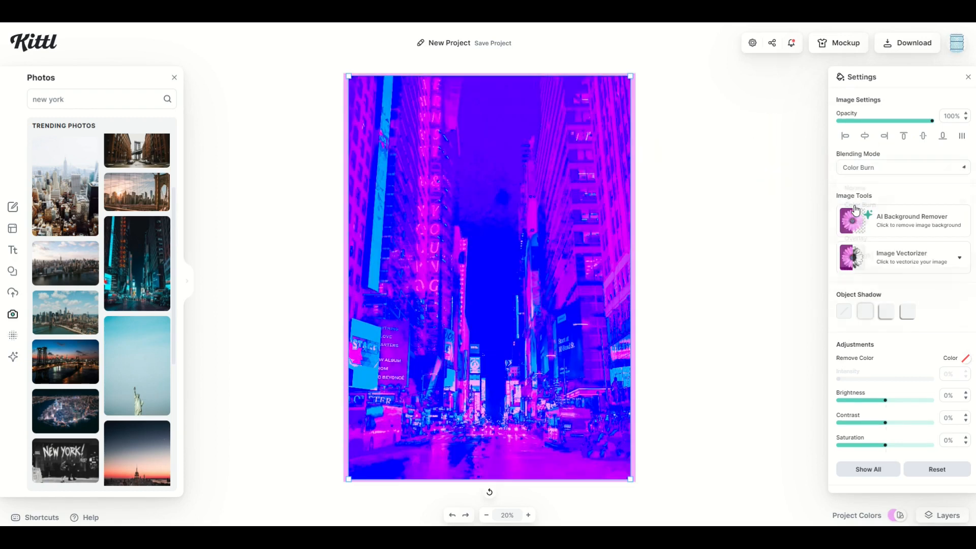
Step: Change the street photo's blending mode to Multiply and nudge the photo slightly upward
click(859, 169)
click(852, 224)
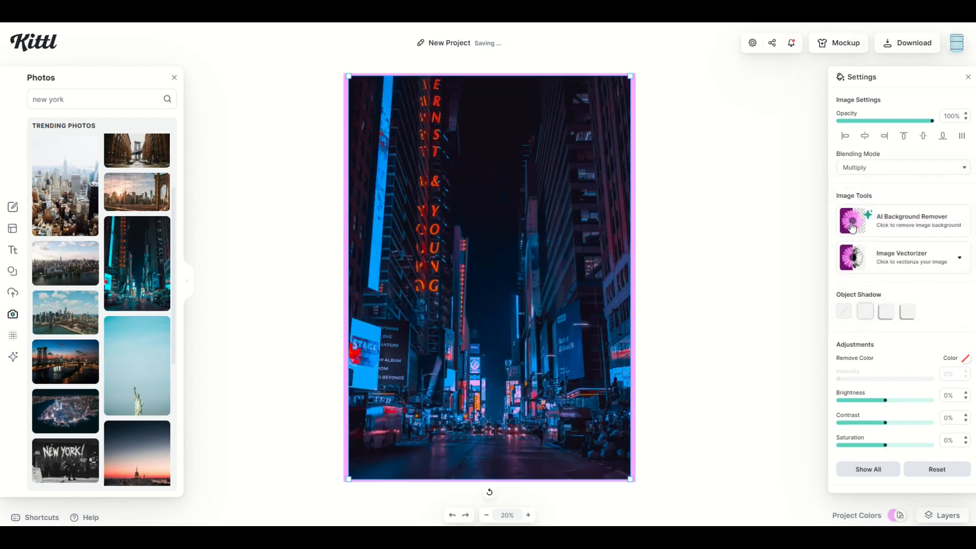
mouse_move(557, 235)
mouse_down()
mouse_move(549, 236)
mouse_move(557, 231)
mouse_up()
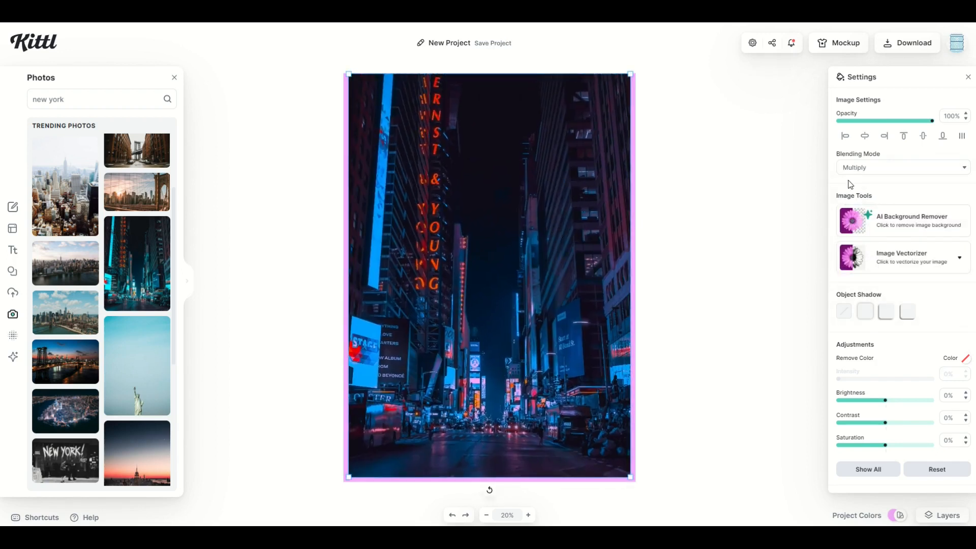
Step: Set the artboard's background colour to a vivid magenta pink
click(633, 174)
click(843, 120)
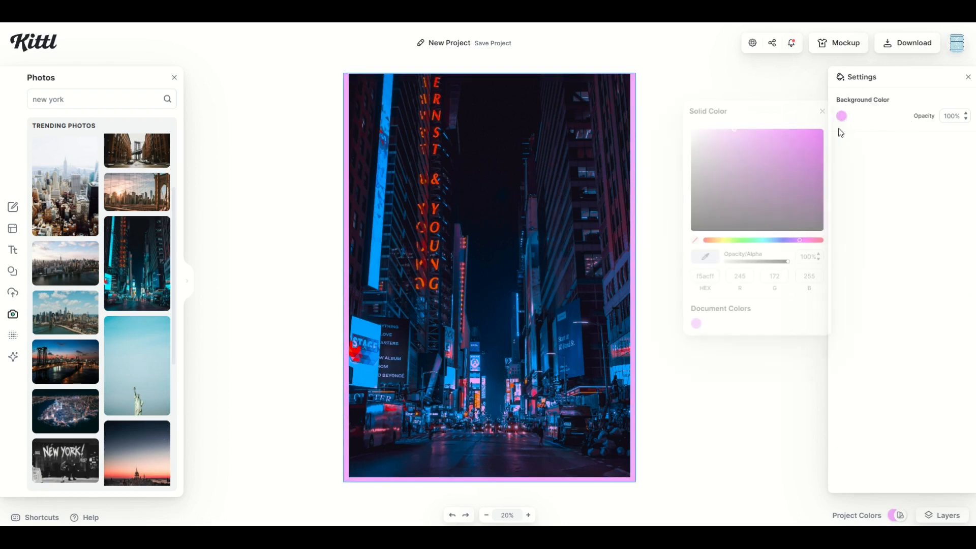
mouse_move(812, 168)
mouse_down()
mouse_move(856, 124)
mouse_move(744, 107)
mouse_move(823, 111)
mouse_move(867, 170)
mouse_move(878, 237)
mouse_move(909, 104)
mouse_up()
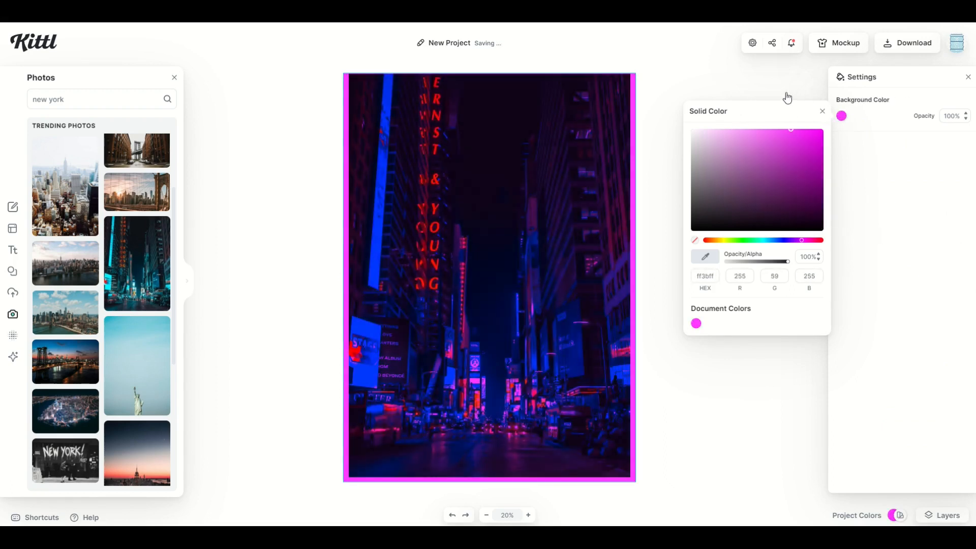
drag(836, 95, 779, 96)
click(295, 189)
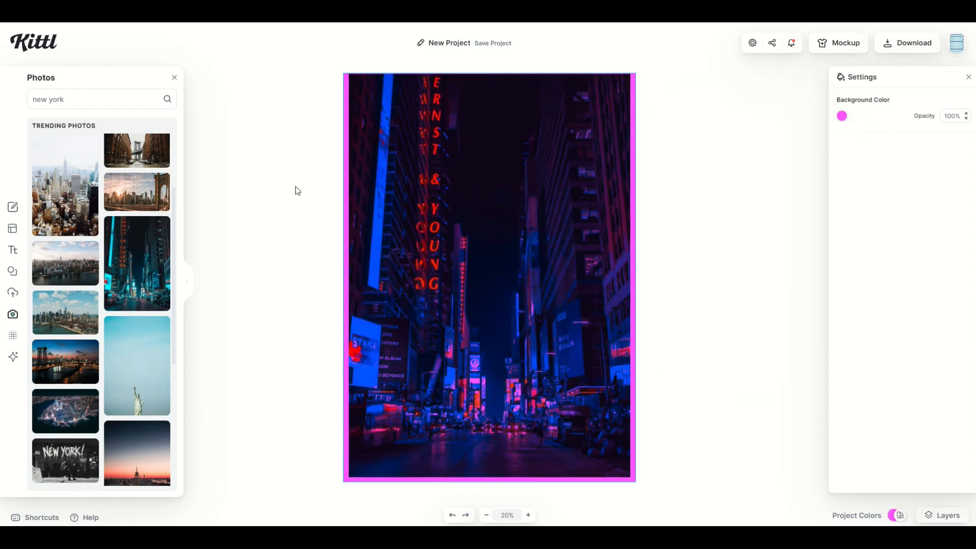
Step: Centre the street photo horizontally and vertically on the artboard
click(464, 260)
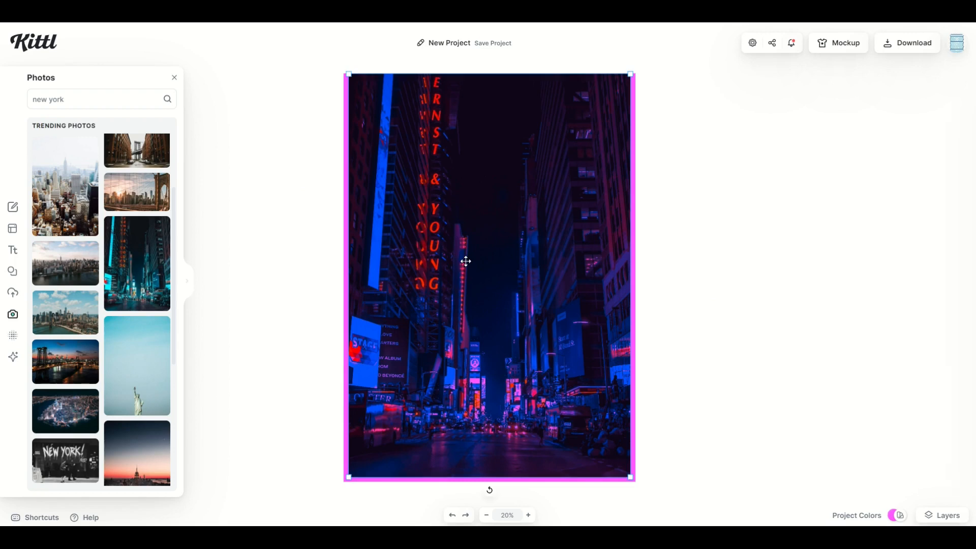
click(864, 135)
click(923, 135)
click(675, 273)
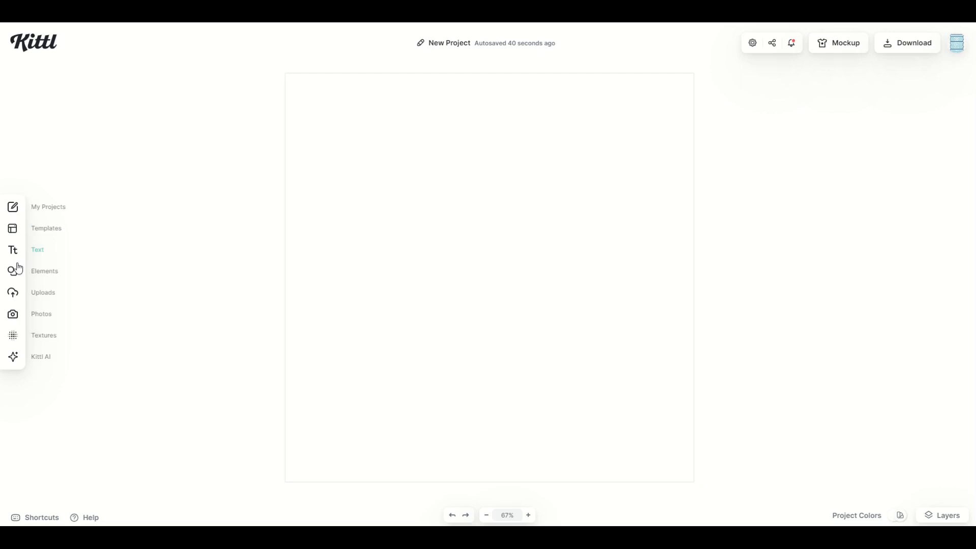
Step: Add the heart from the Masks collection to the blank artboard, enlarge it and centre it
click(14, 272)
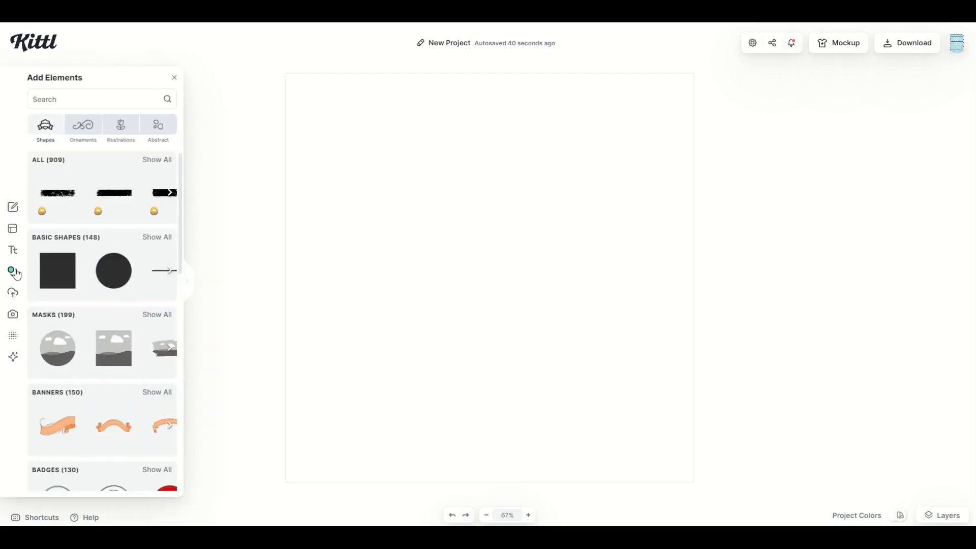
scroll(66, 214, down, 1)
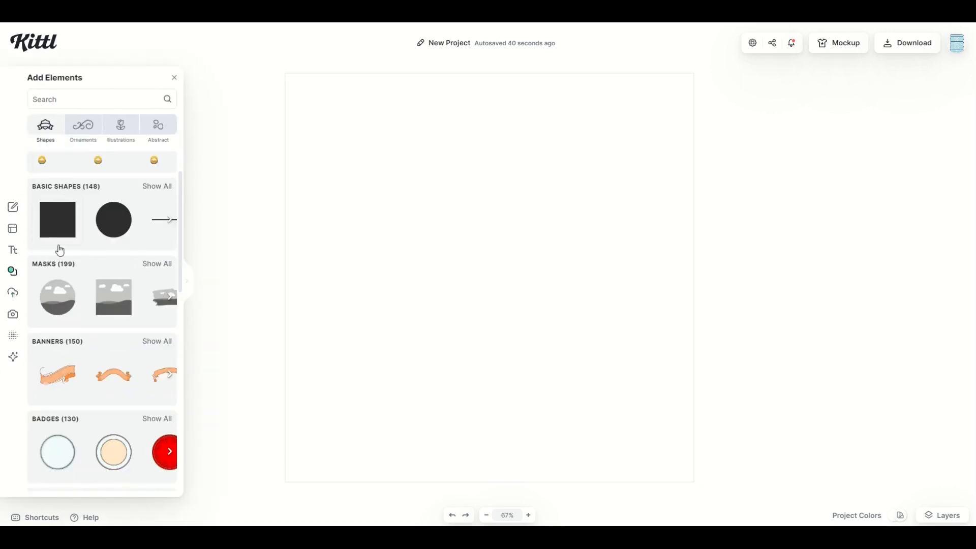
click(150, 271)
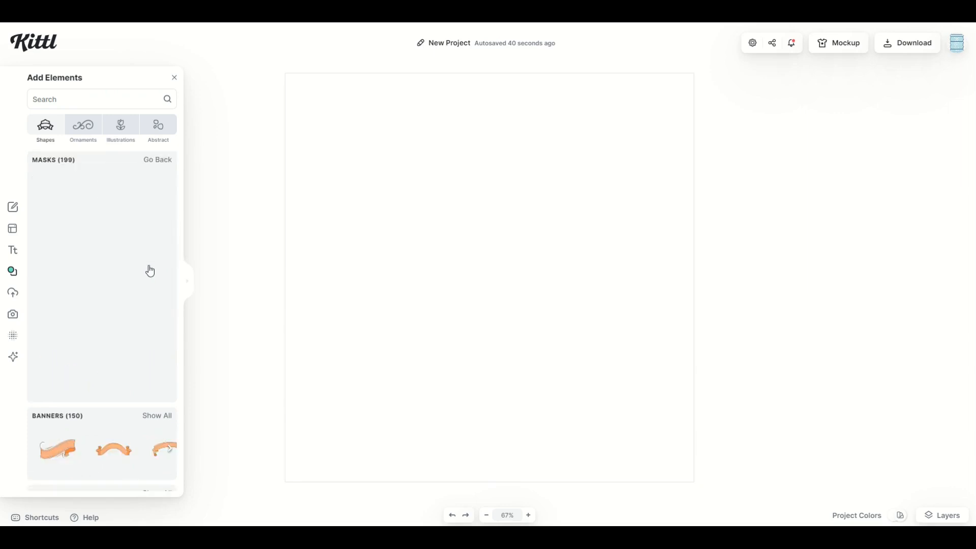
scroll(81, 244, down, 1)
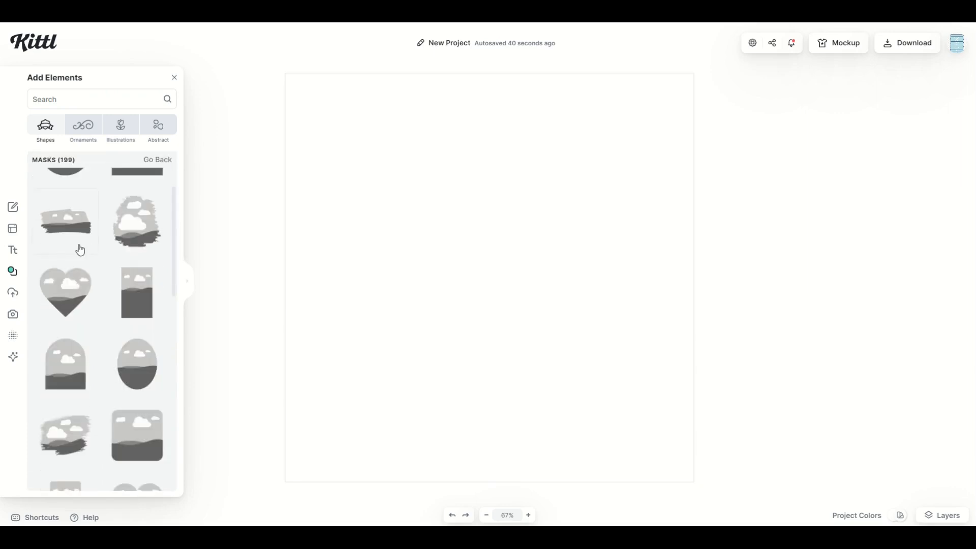
click(67, 294)
drag(423, 340, 299, 459)
drag(389, 377, 441, 340)
click(325, 372)
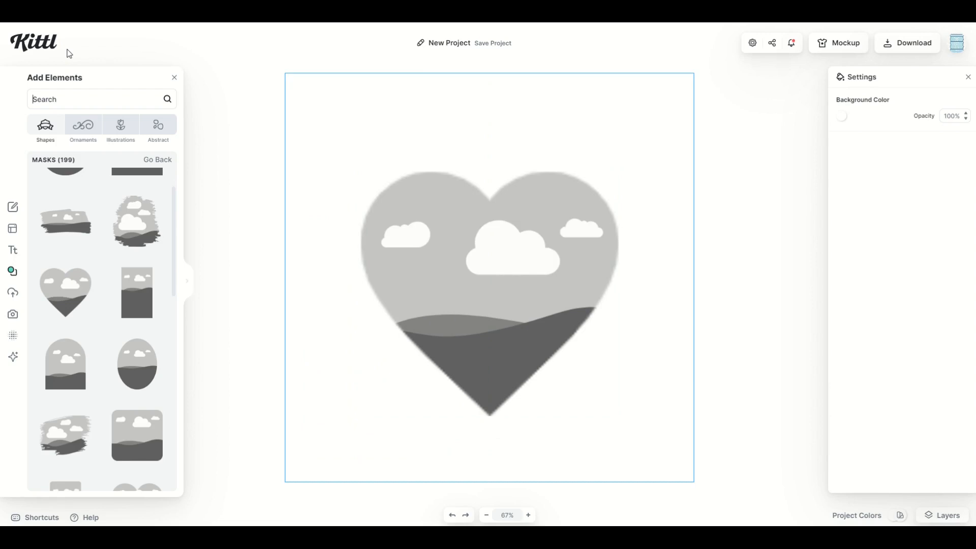
Step: Search the elements for "usa" and add the waving American flag without a distressed texture
text(usa)
key(Return)
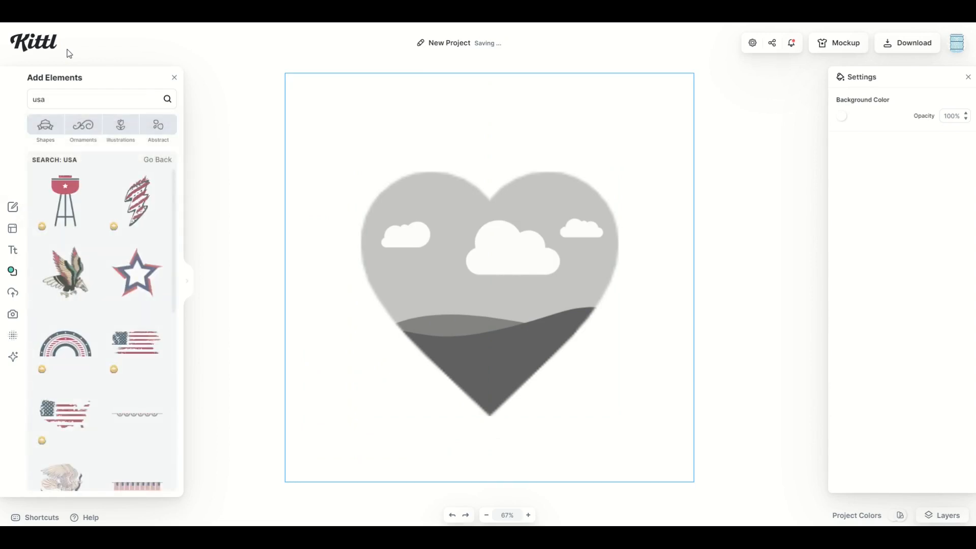
scroll(102, 239, down, 5)
scroll(102, 239, down, 7)
scroll(102, 239, down, 2)
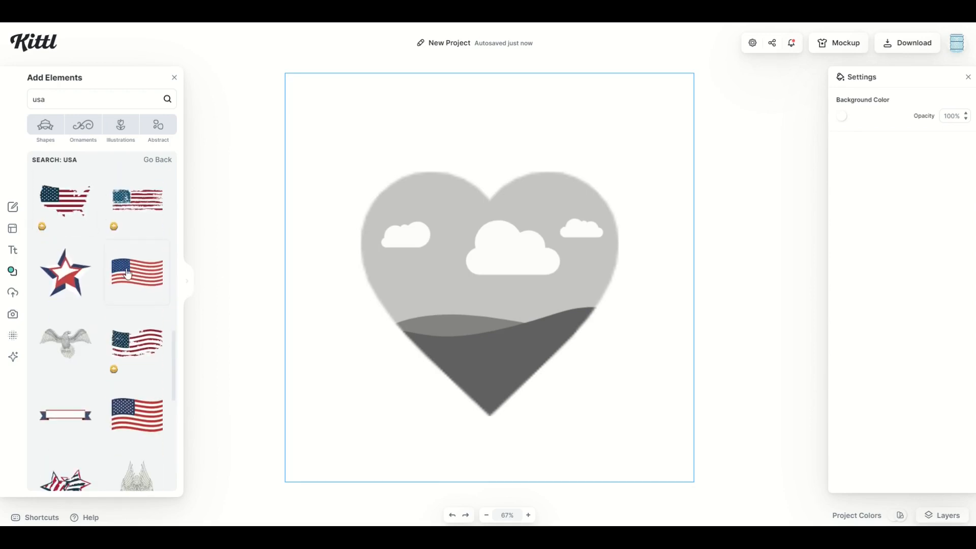
click(128, 274)
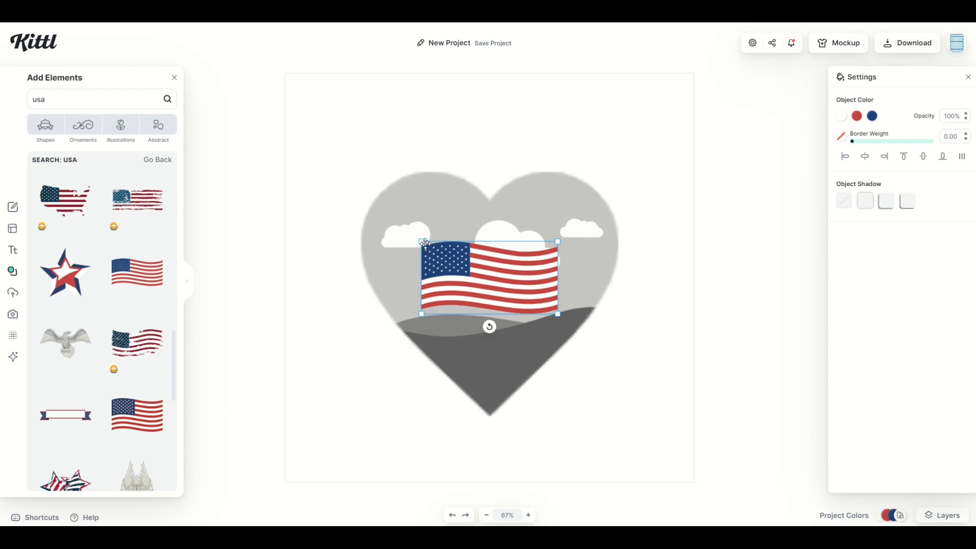
Step: Place the flag inside the heart mask and enlarge and reposition it so it fills the heart
drag(426, 243, 202, 124)
drag(557, 314, 607, 320)
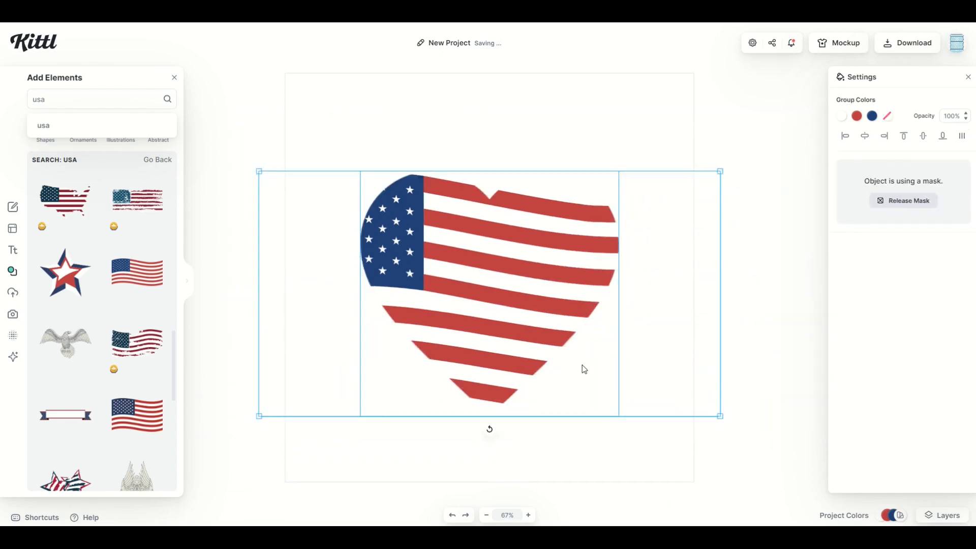
drag(482, 296, 440, 229)
drag(699, 384, 826, 476)
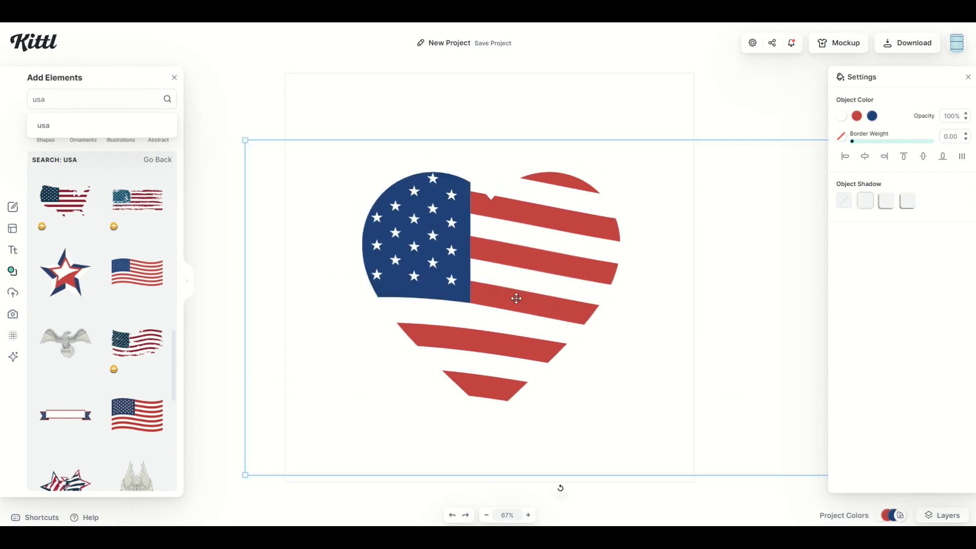
click(571, 110)
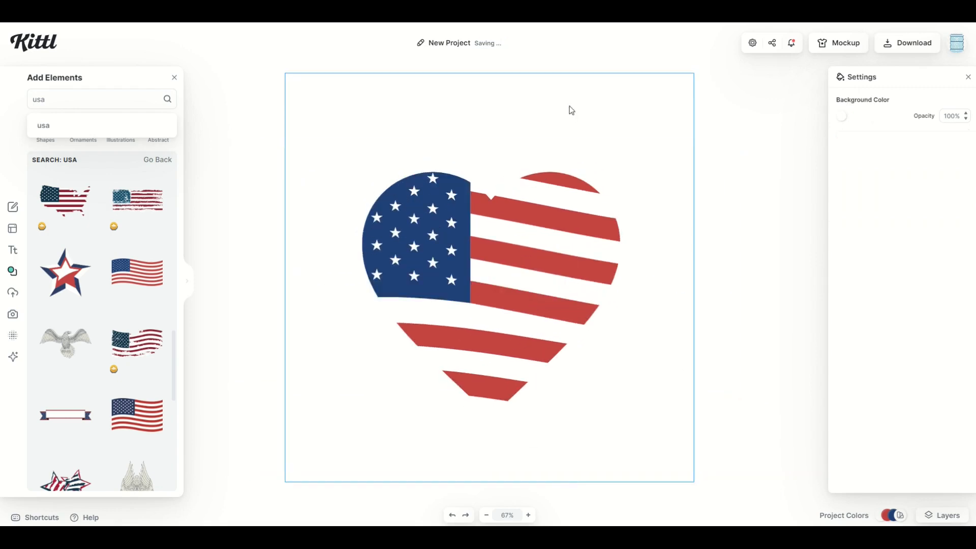
click(501, 342)
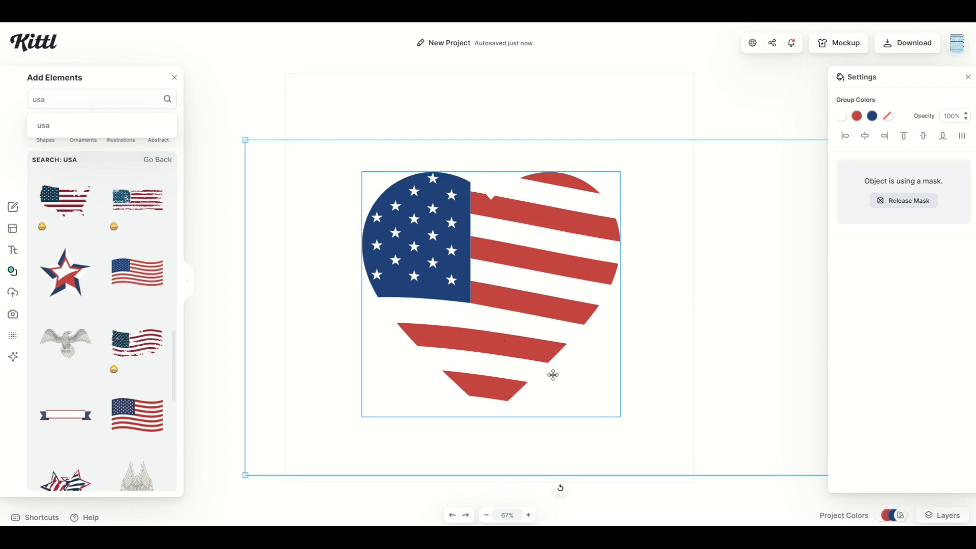
click(428, 119)
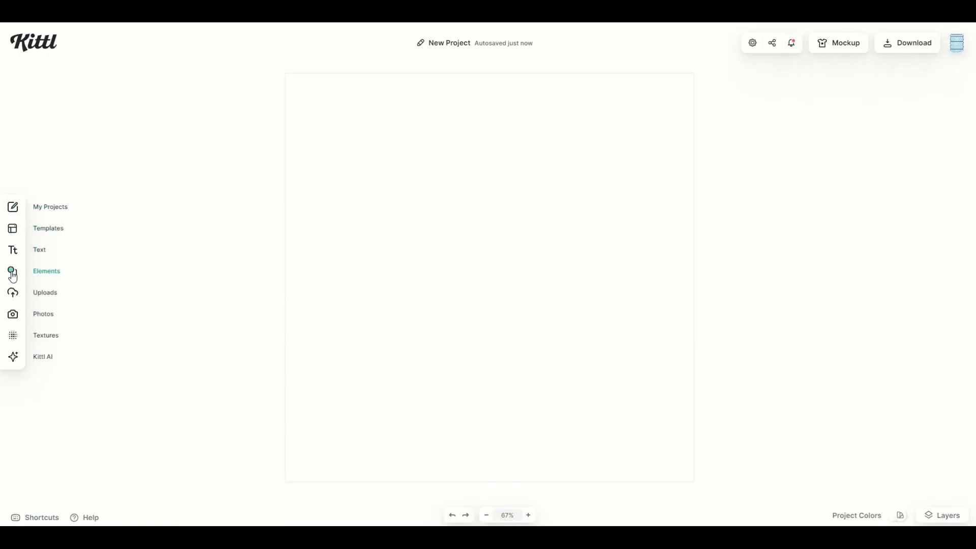
Step: Add the palm-tree sunset illustration from the Environments collection to the blank artboard and enlarge it slightly
click(13, 275)
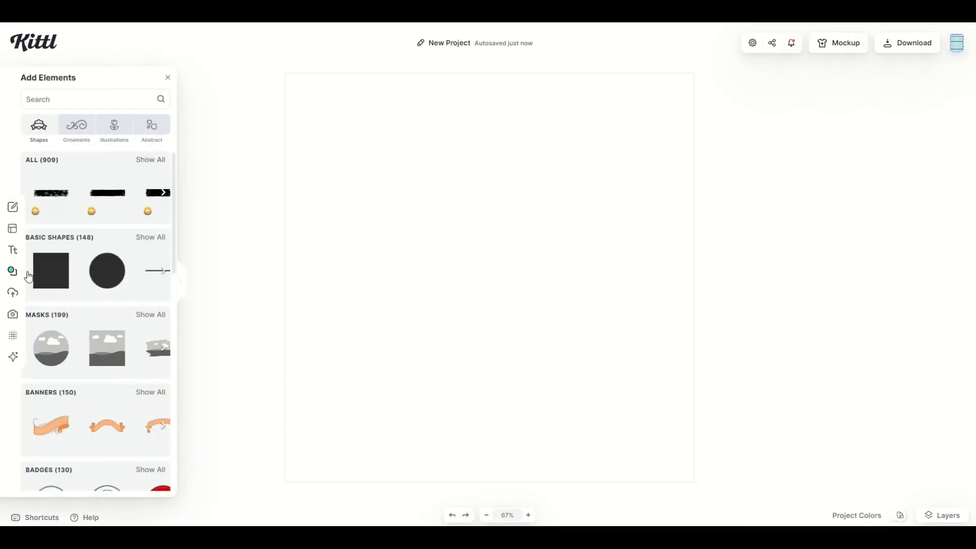
click(121, 133)
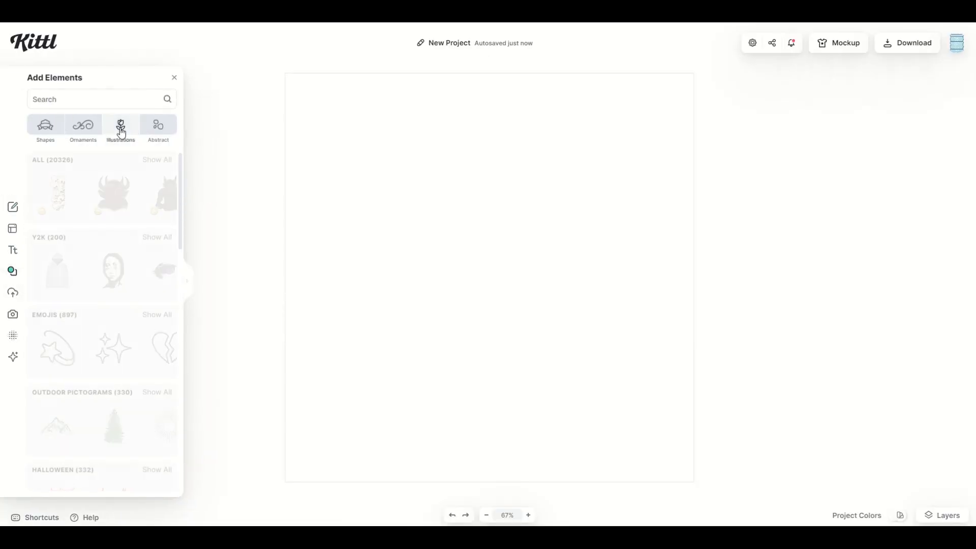
scroll(89, 190, down, 6)
scroll(91, 194, down, 12)
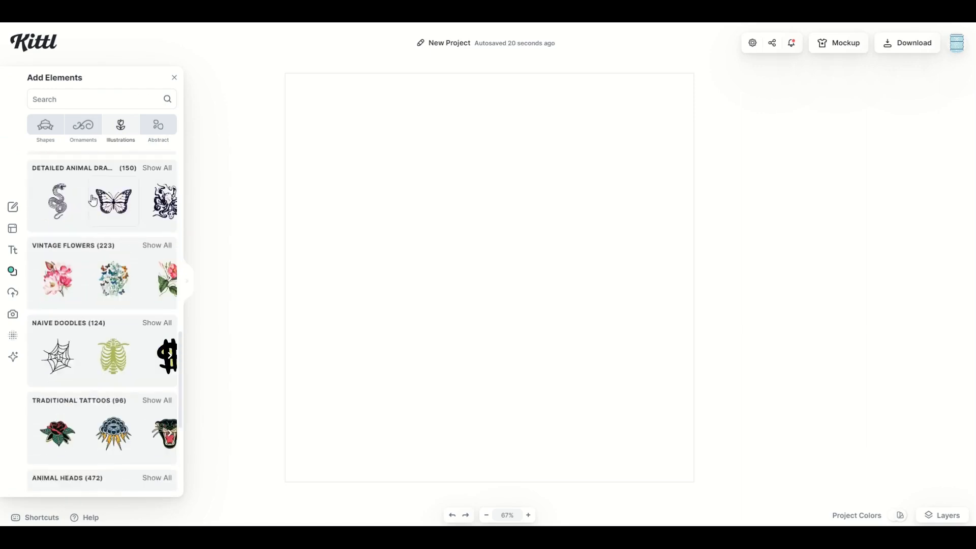
scroll(93, 208, down, 5)
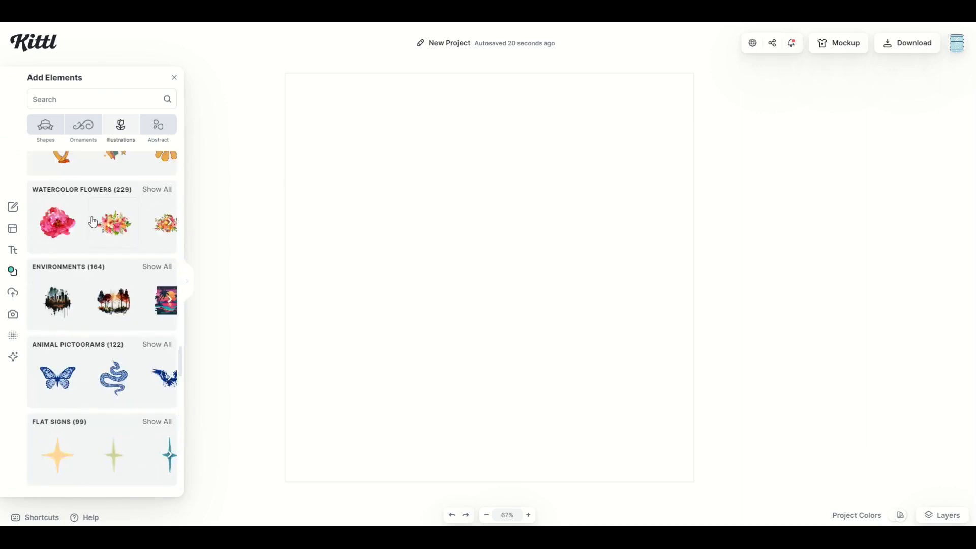
click(152, 269)
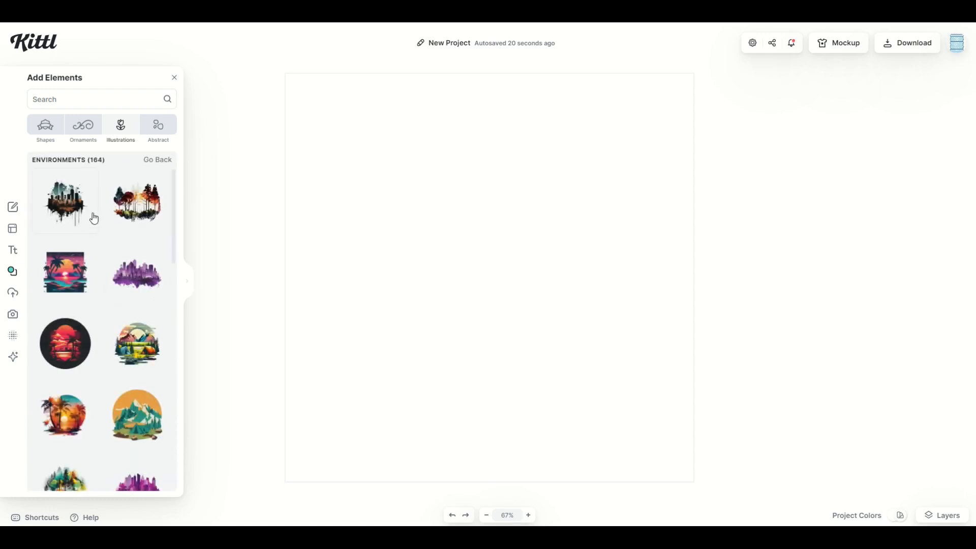
scroll(126, 276, down, 3)
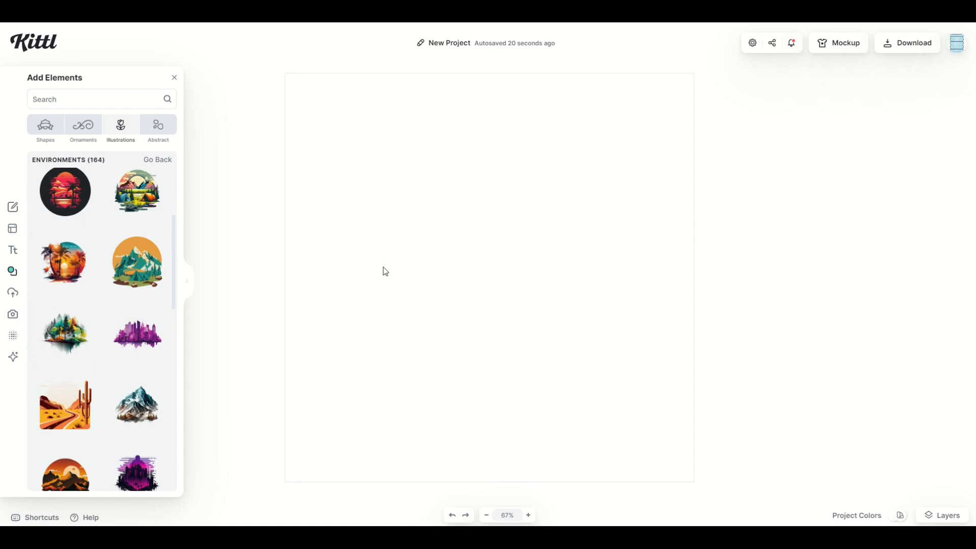
click(73, 267)
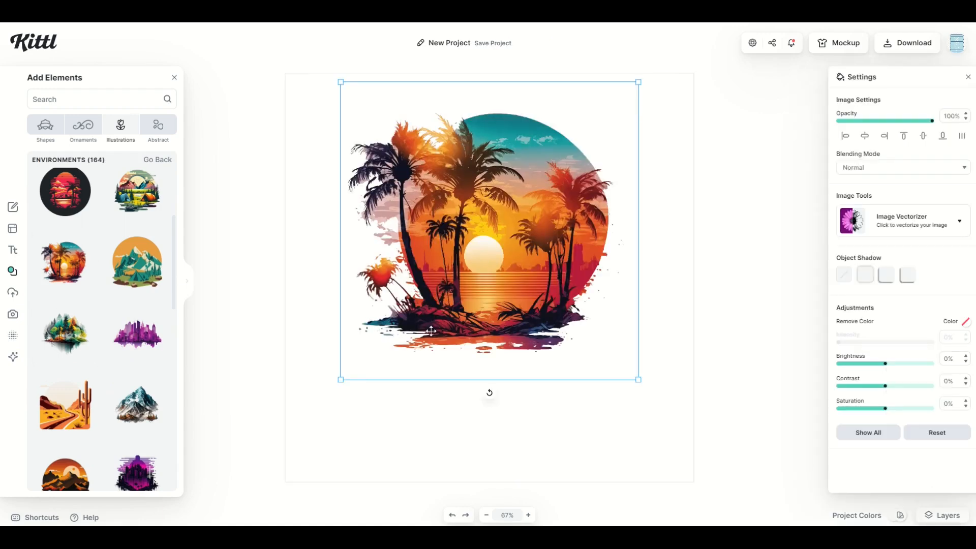
drag(335, 382, 312, 420)
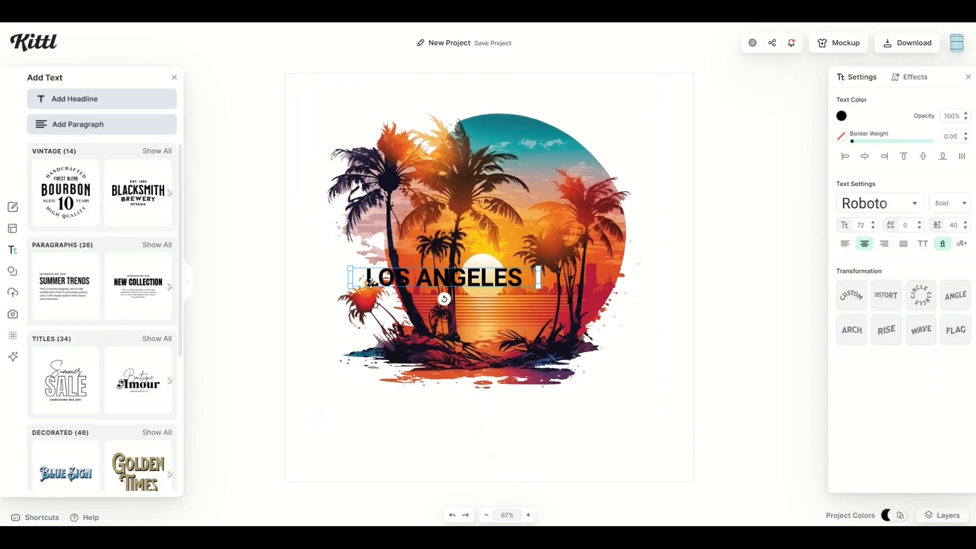
Step: Enlarge the LOS ANGELES headline beneath the palm-tree illustration and set its font to Bigwhale
drag(371, 283, 396, 415)
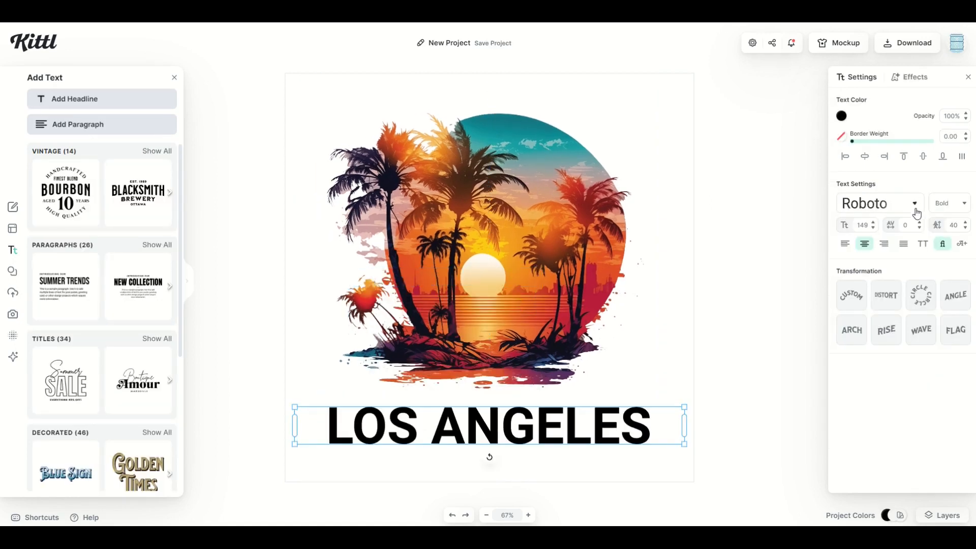
click(914, 208)
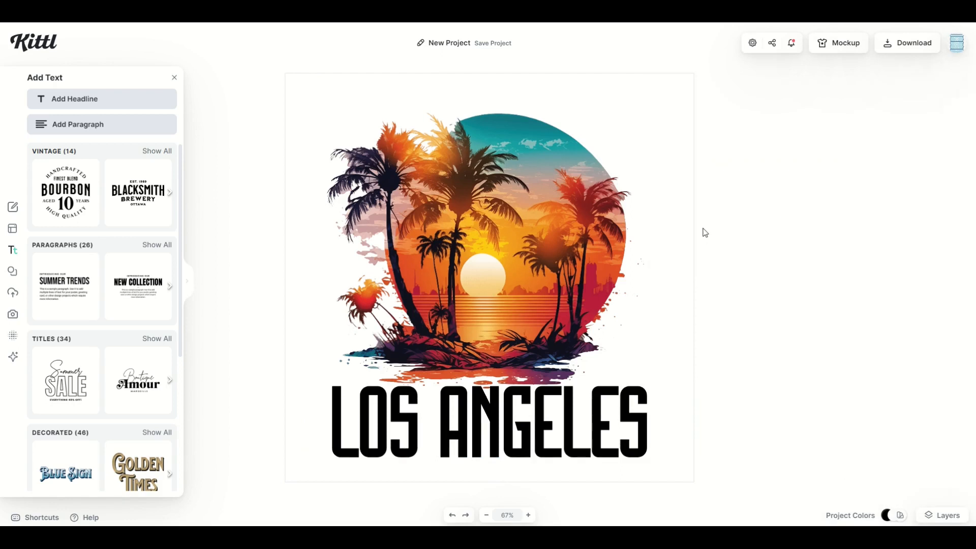
Step: Make the artboard background transparent and move the palm-tree illustration slightly upward
click(674, 157)
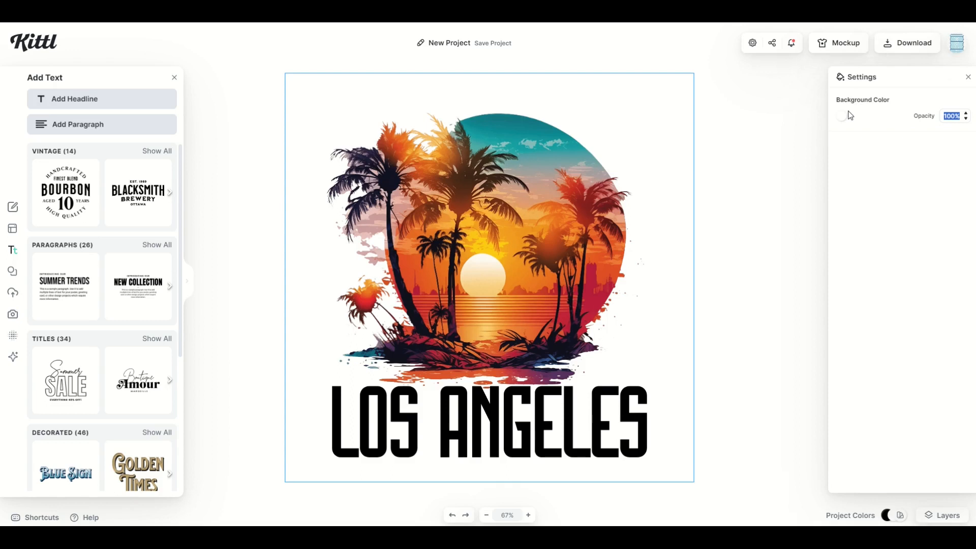
click(492, 279)
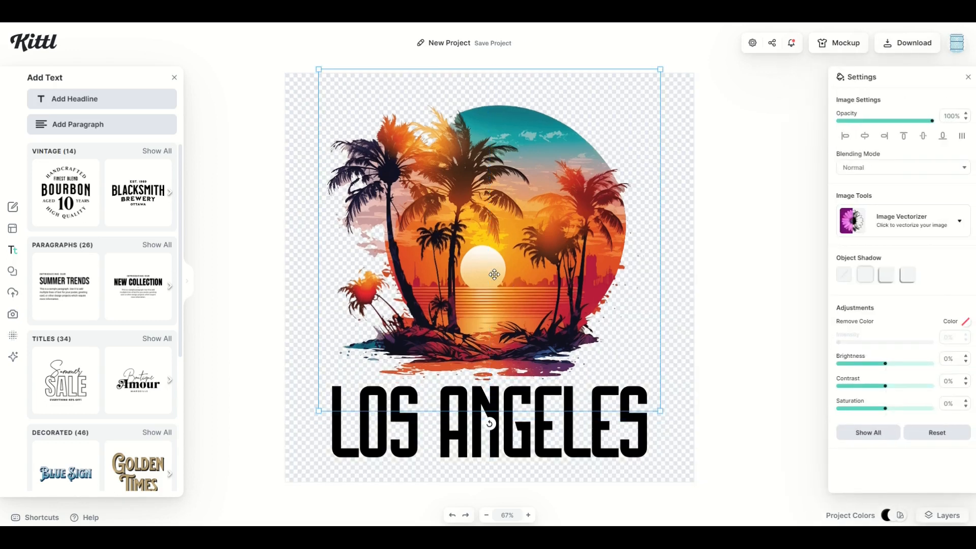
Step: Sample a new fill color for the LOS ANGELES headline from the palm-tree illustration using the eyedropper
click(503, 420)
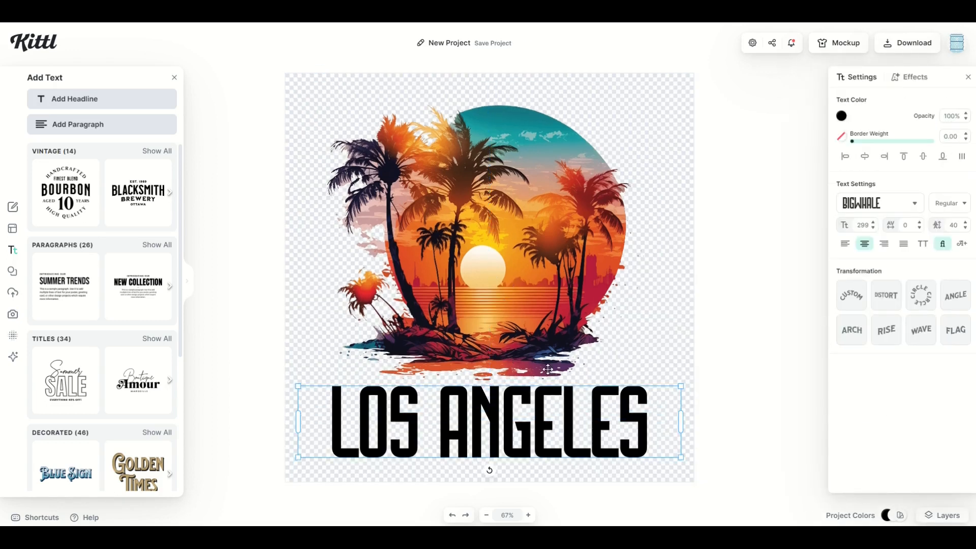
click(841, 116)
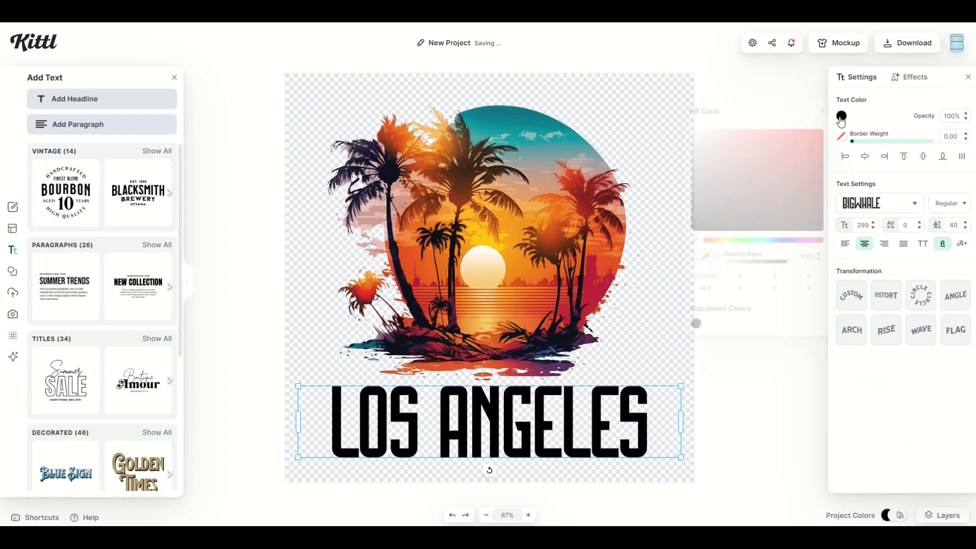
click(707, 258)
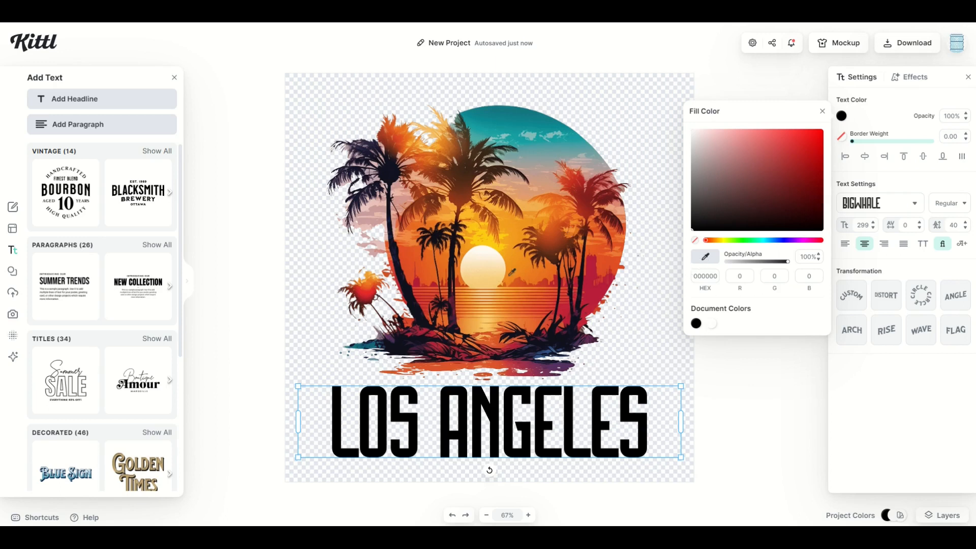
click(425, 268)
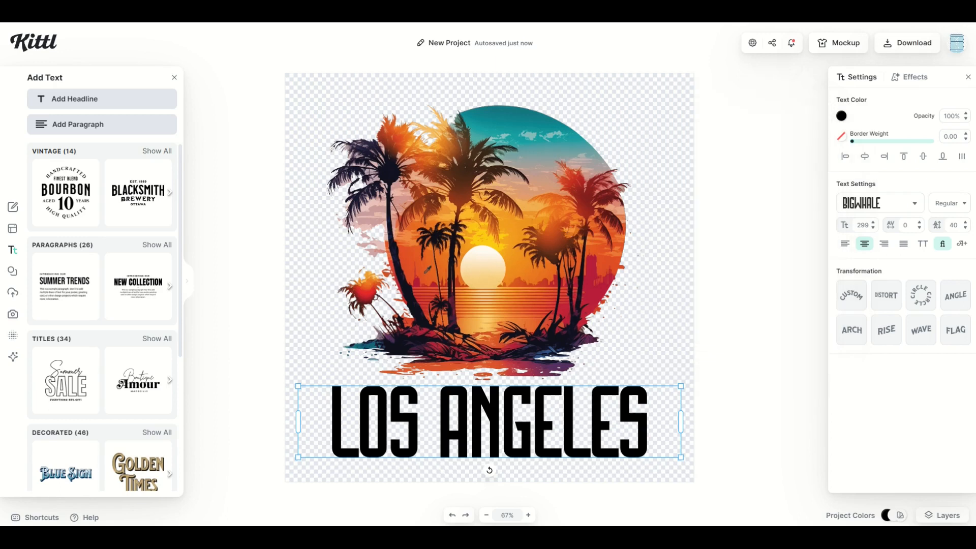
click(688, 329)
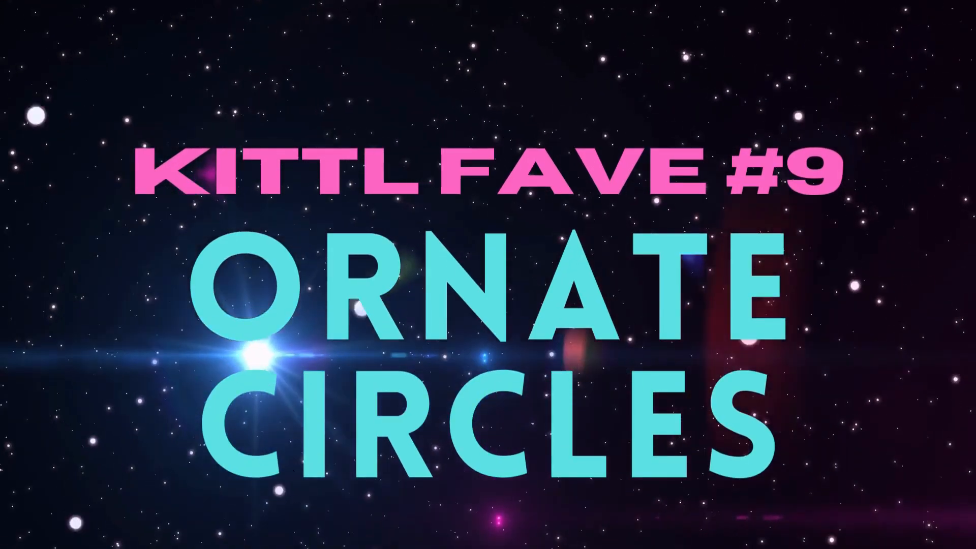
Step: Add the peach circle with thin gold rings from the Ornate Circles ornaments to the blank artboard
click(13, 271)
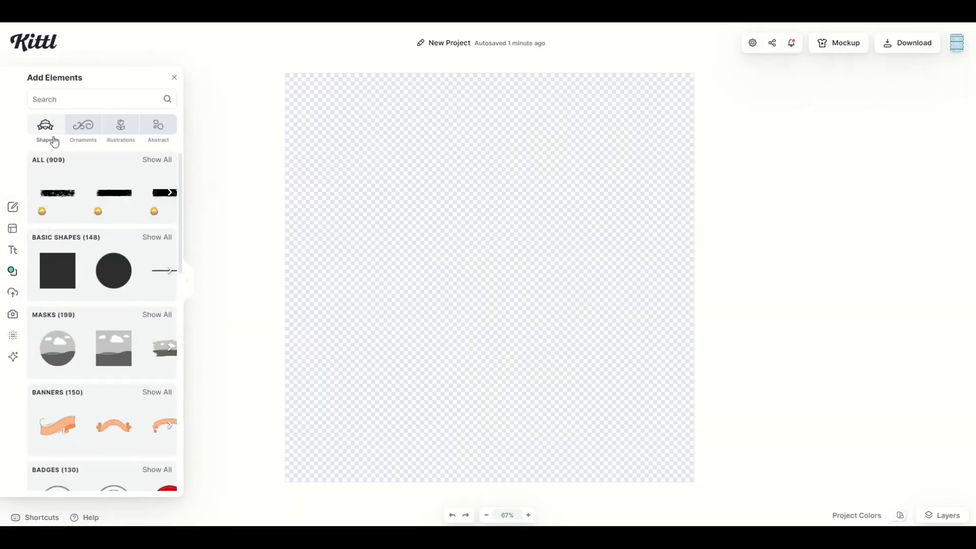
click(80, 134)
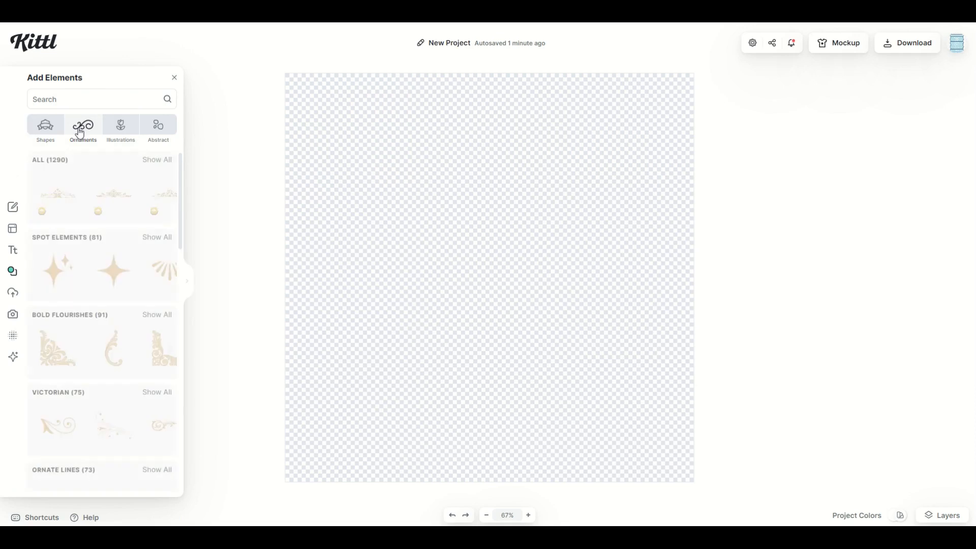
scroll(92, 195, down, 4)
scroll(92, 198, down, 12)
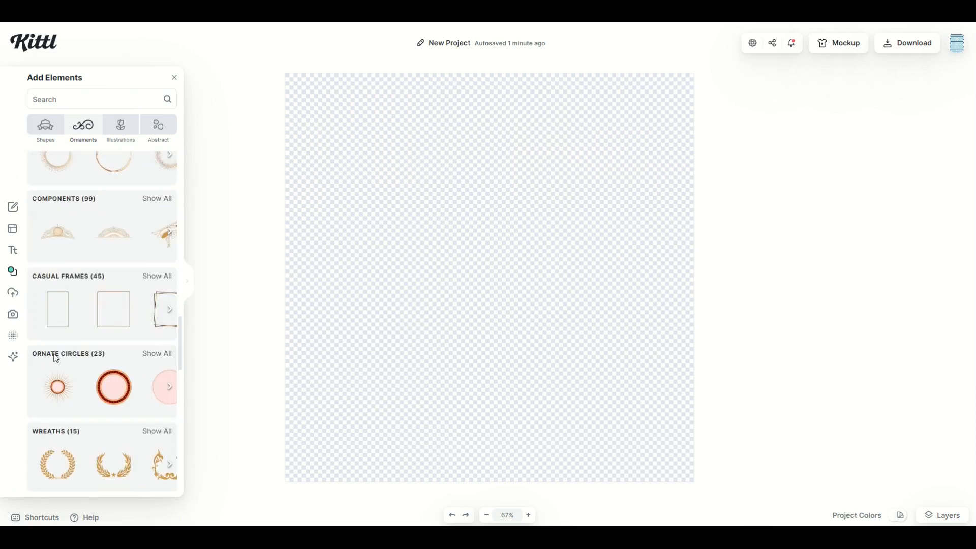
click(153, 354)
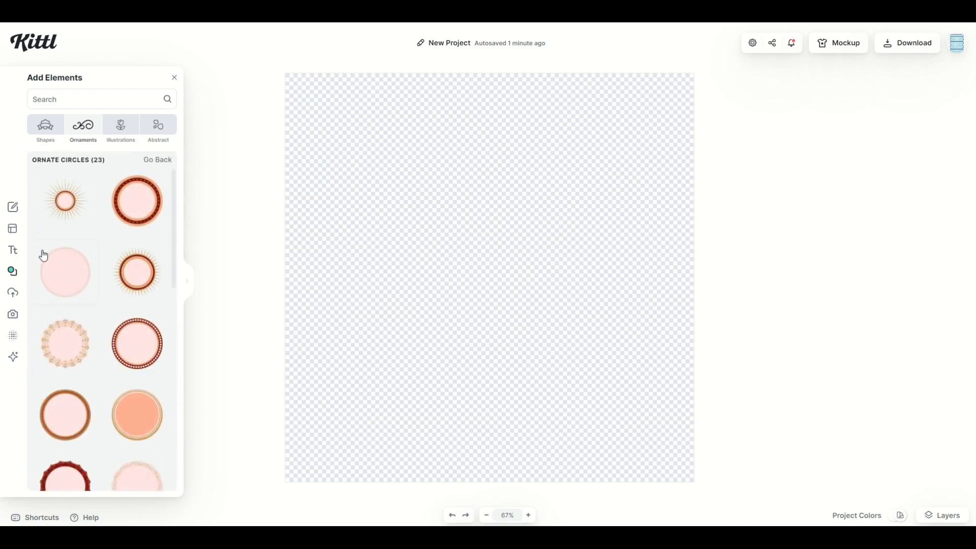
click(124, 430)
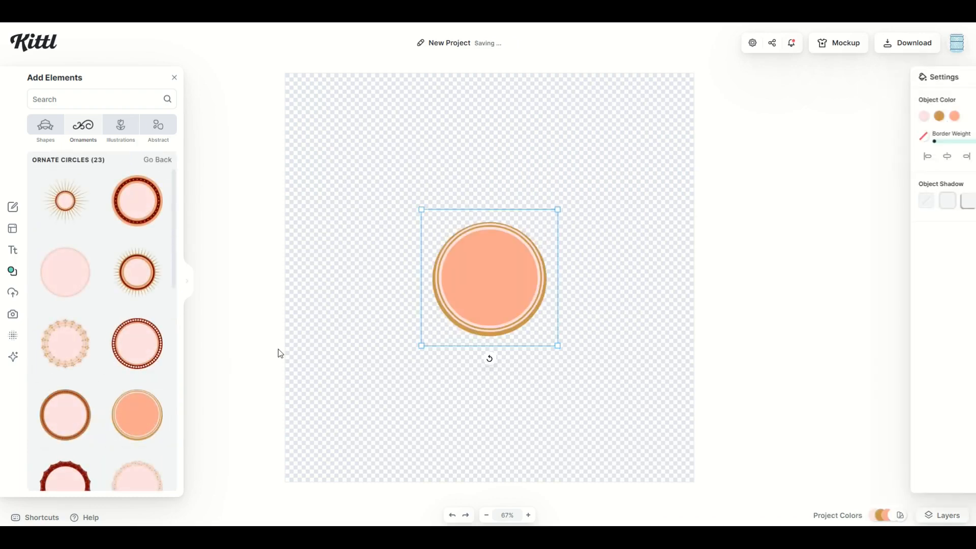
Step: Enlarge the ornate circle to fill most of the artboard and move it near the center
drag(421, 345, 294, 473)
drag(558, 209, 654, 144)
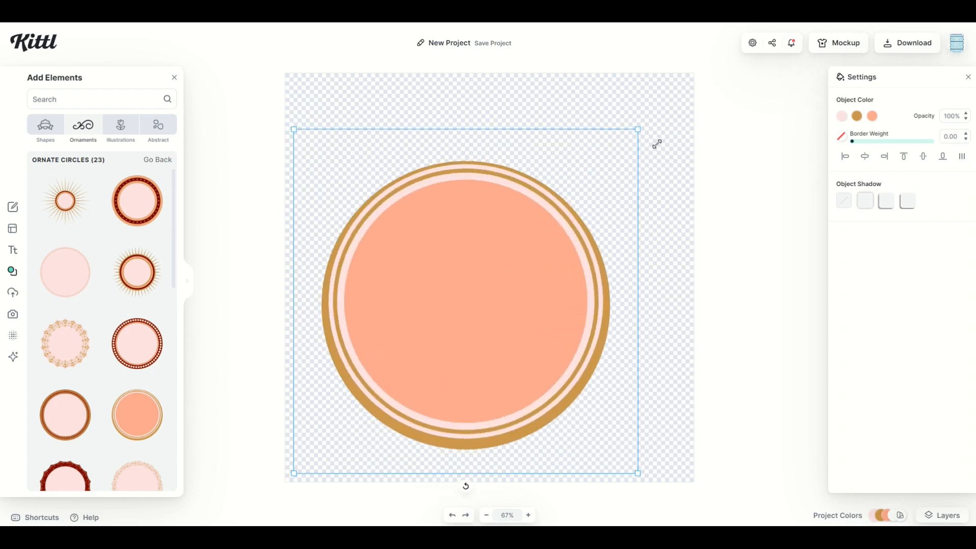
drag(501, 259, 509, 239)
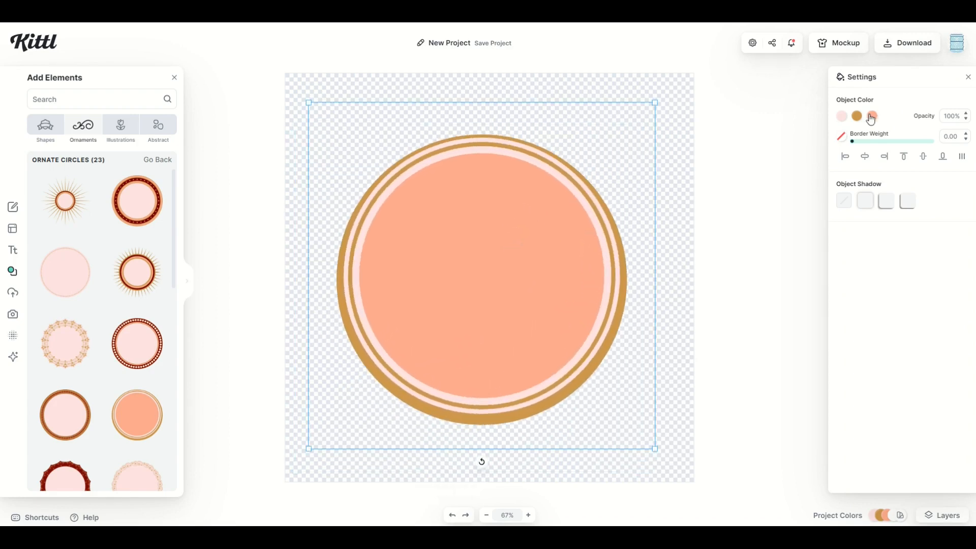
Step: Recolor the ornate circle: peach center to white (ffffff), pink bands to cyan (00ffee), and gold rings to black (000000)
click(872, 117)
click(723, 145)
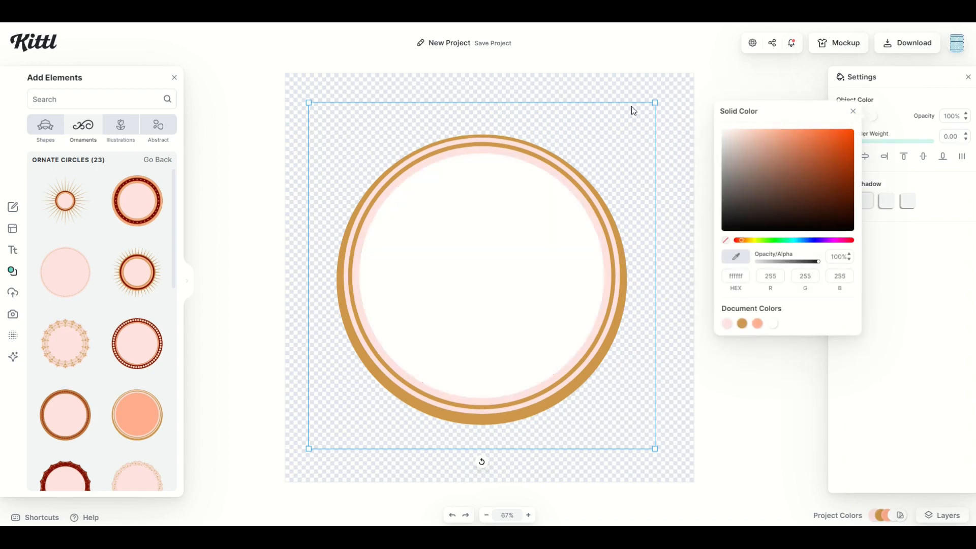
click(563, 179)
click(842, 116)
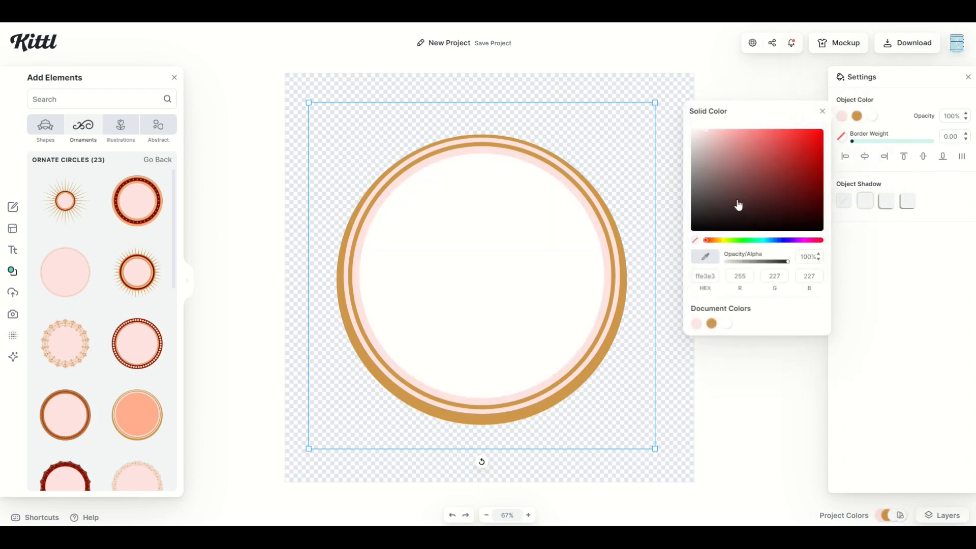
click(764, 242)
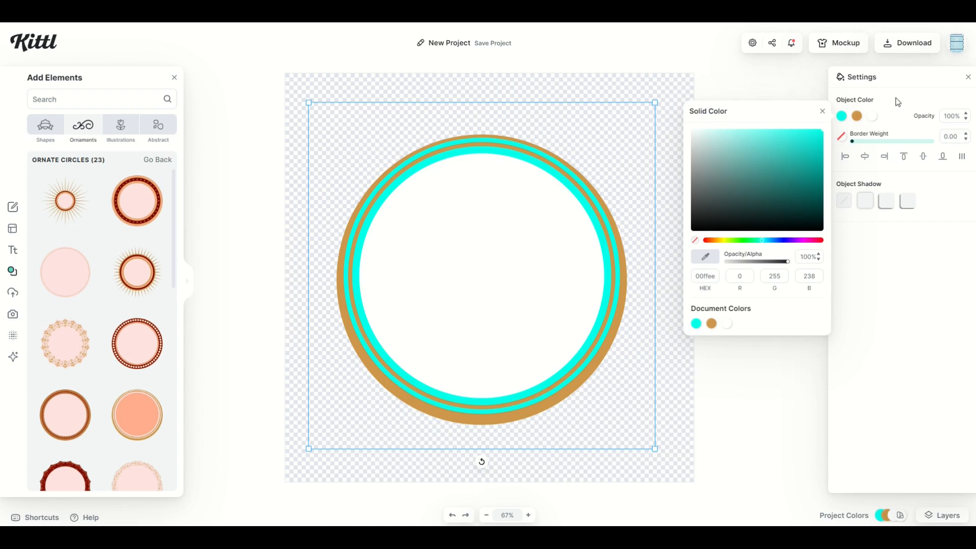
click(858, 117)
drag(779, 181, 678, 242)
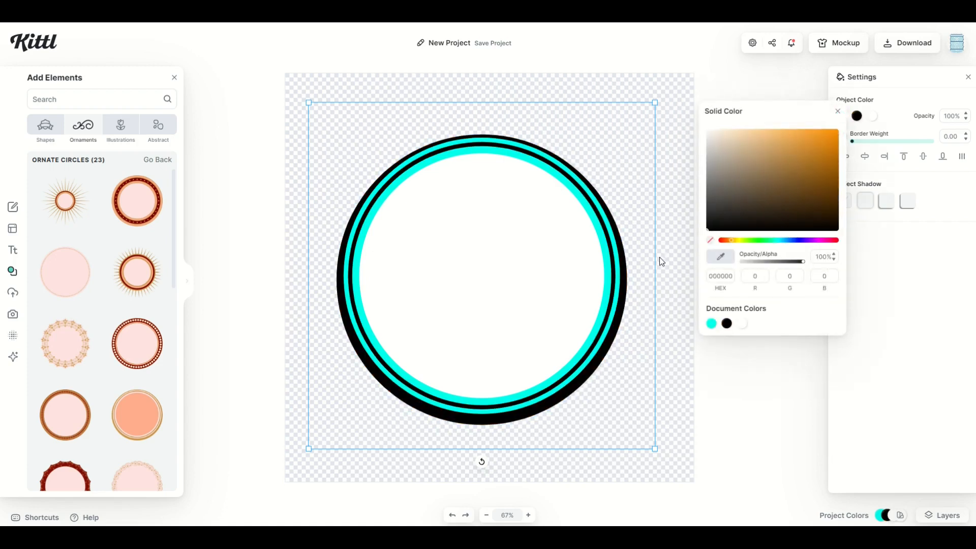
click(297, 166)
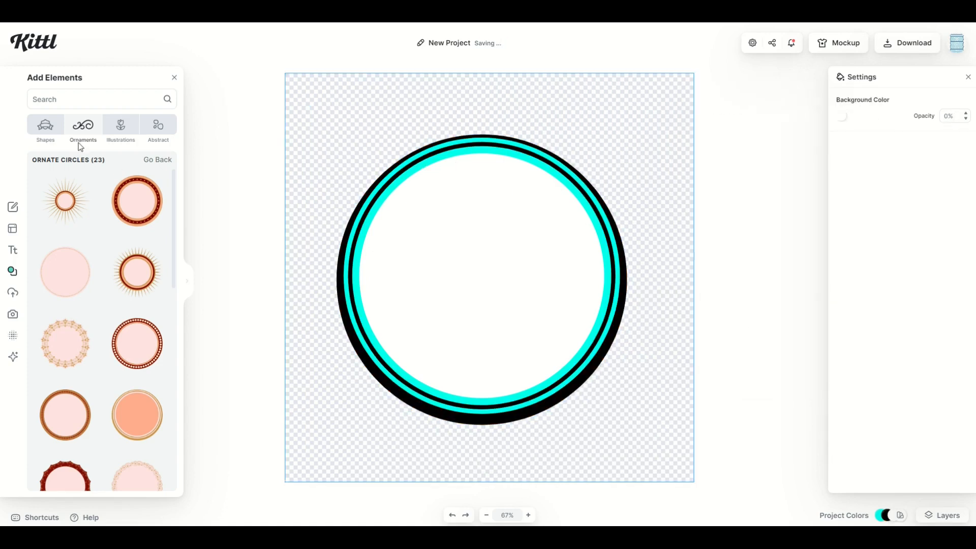
Step: Search the elements for "gorilla" and add the front-facing black-and-cream gorilla head to the artboard
click(52, 127)
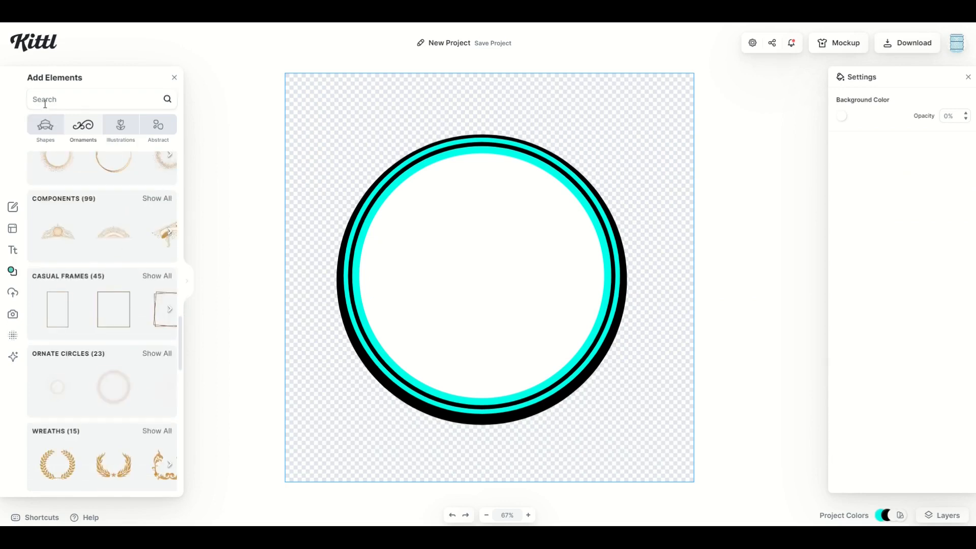
text(gorilla)
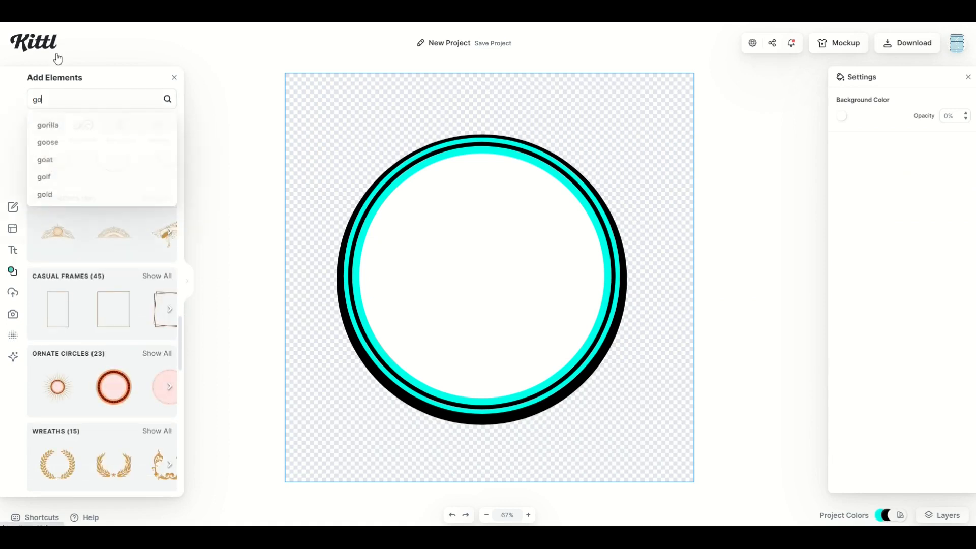
key(Return)
scroll(58, 312, down, 1)
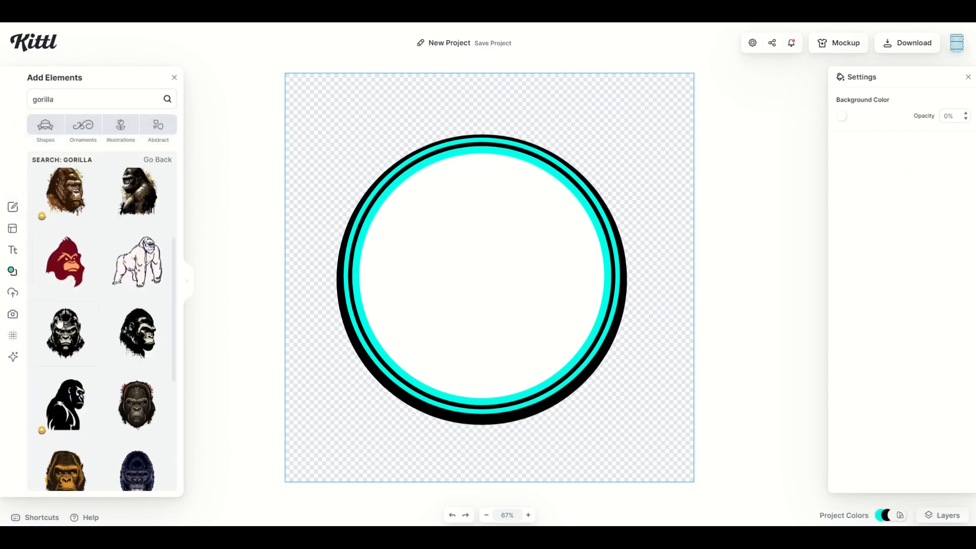
click(60, 328)
Step: Enlarge the gorilla head over the ornate circle and center it horizontally and vertically on the artboard
drag(436, 346, 275, 482)
drag(384, 421, 437, 334)
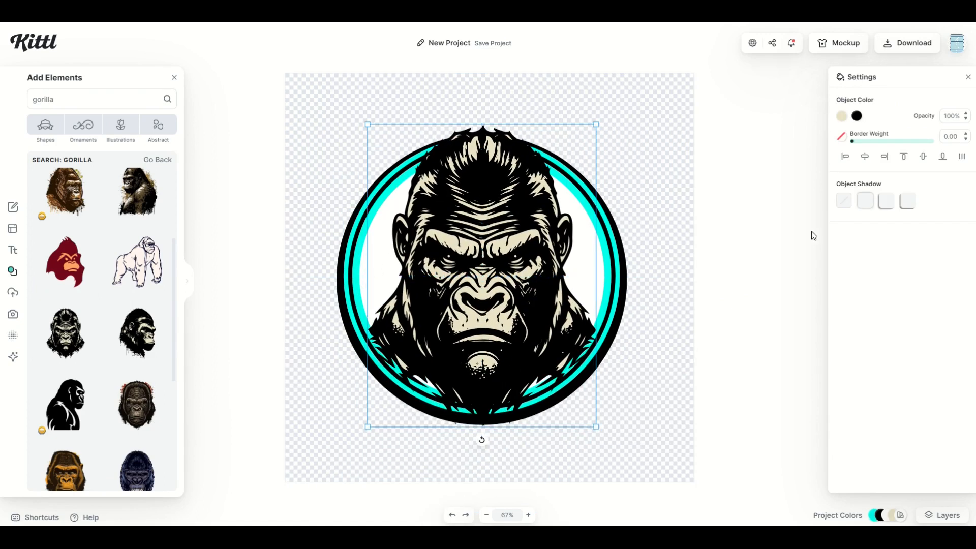
click(865, 156)
click(918, 158)
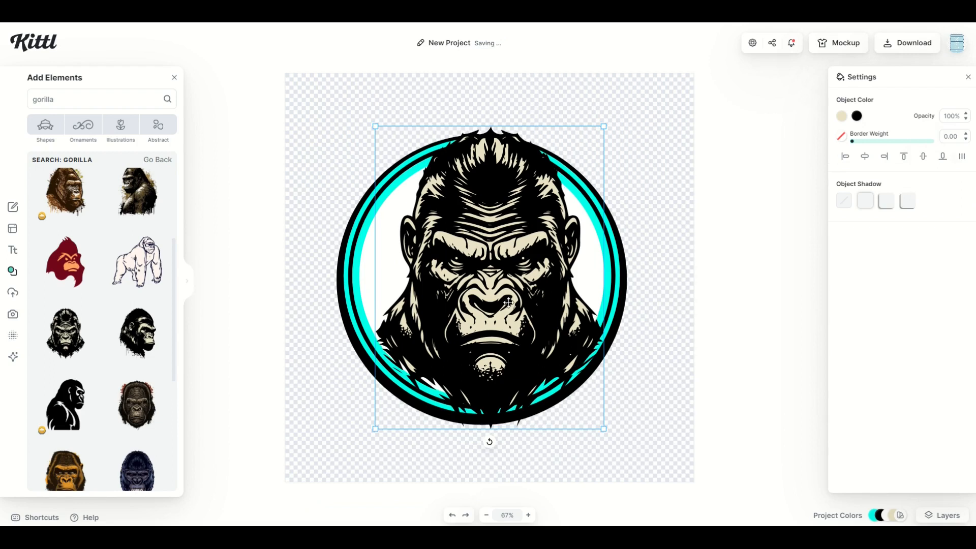
Step: Adjust the gorilla head's size and position so it sits centered over the ornate circle
drag(375, 126, 302, 91)
drag(453, 202, 475, 243)
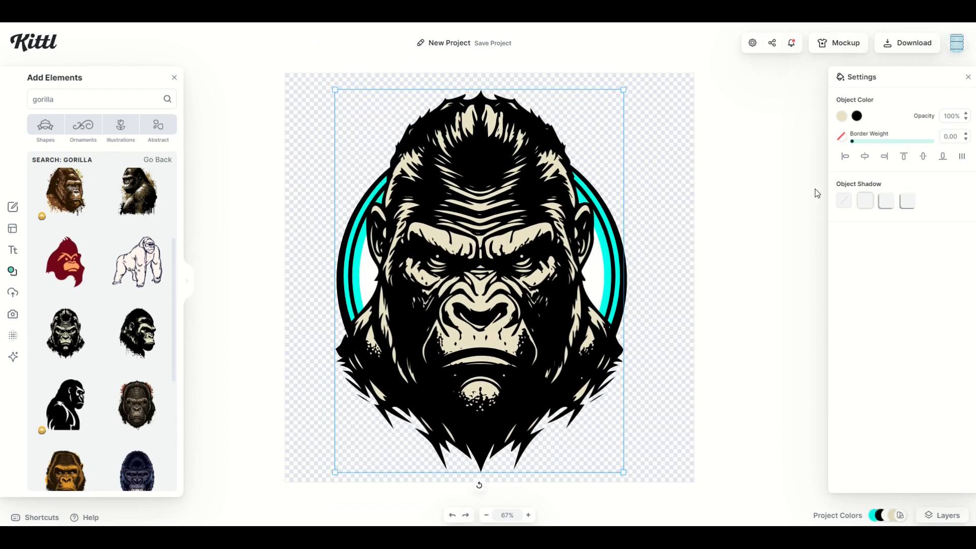
click(864, 157)
click(697, 208)
drag(540, 305, 531, 304)
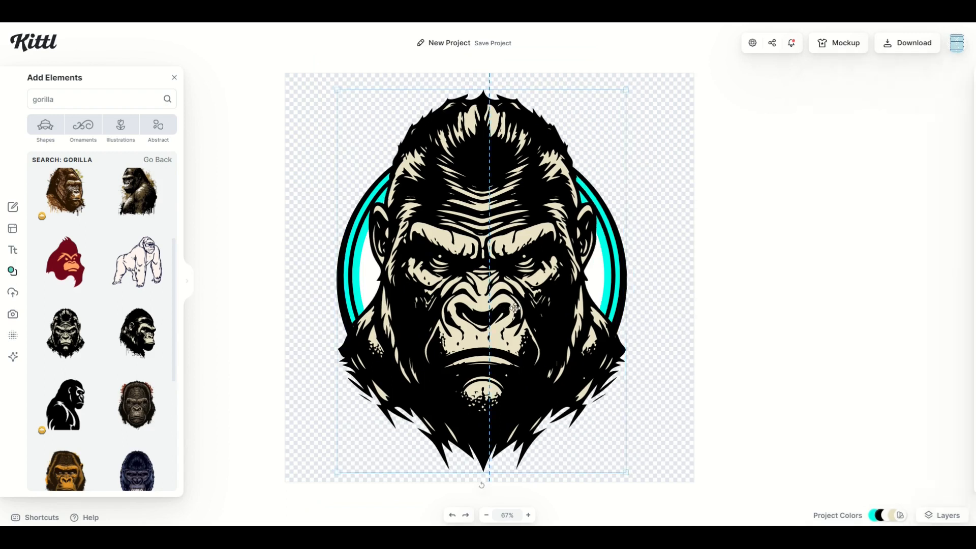
drag(337, 89, 384, 151)
drag(514, 274, 497, 243)
click(700, 122)
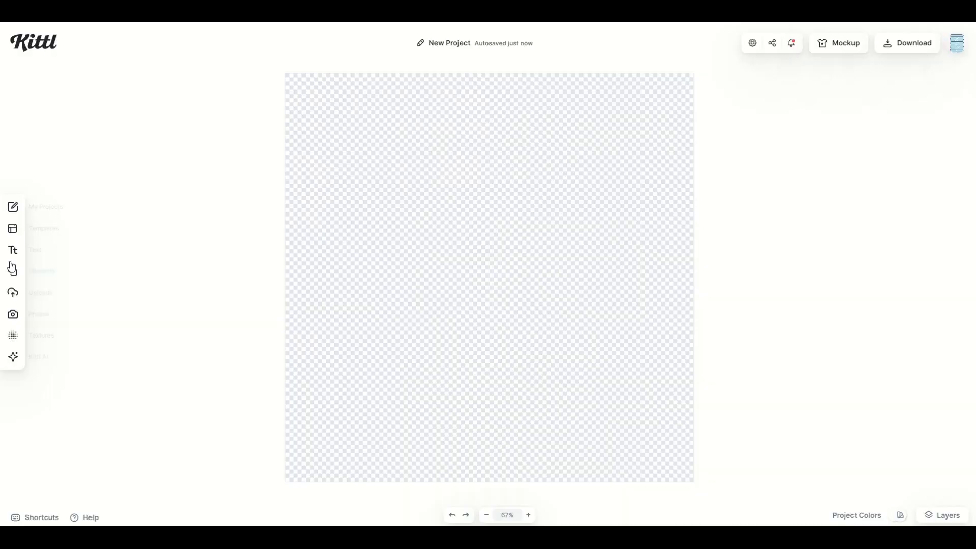
Step: Search the elements for "dog" and add the left-facing watercolor dachshund portrait to the blank artboard
click(12, 272)
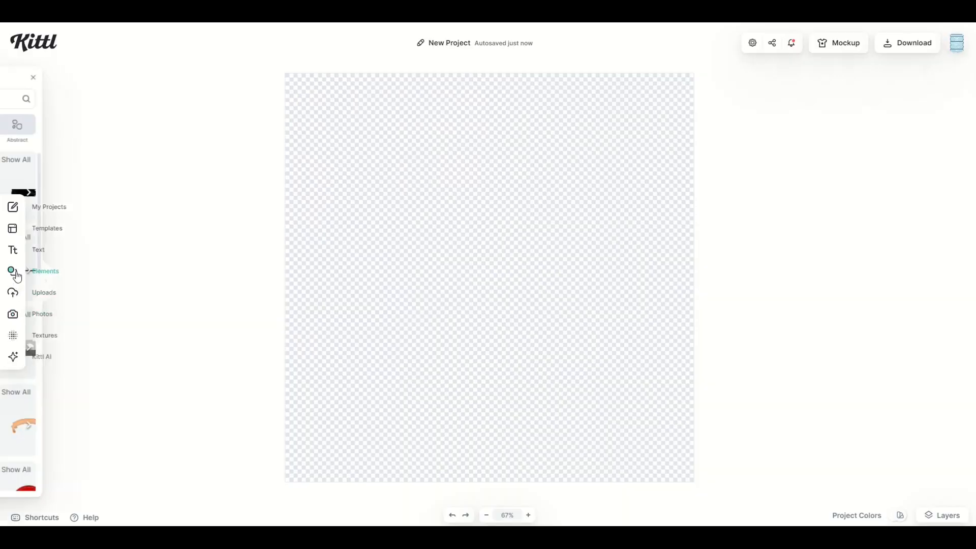
text(dog)
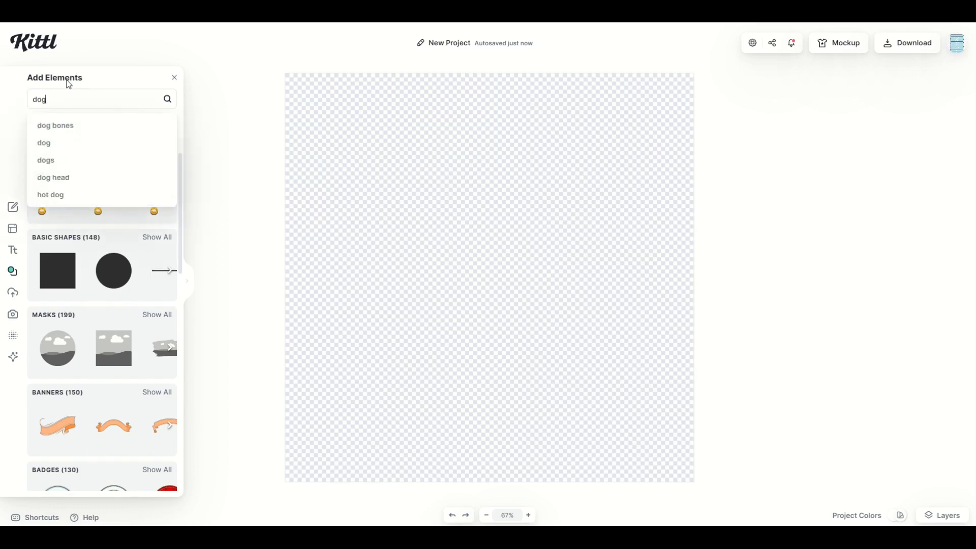
key(Return)
click(139, 201)
Step: Enlarge the dachshund portrait to fill most of the artboard and reposition it near the center
drag(418, 347, 255, 460)
drag(339, 395, 455, 275)
drag(624, 416, 669, 463)
drag(571, 379, 502, 359)
click(235, 273)
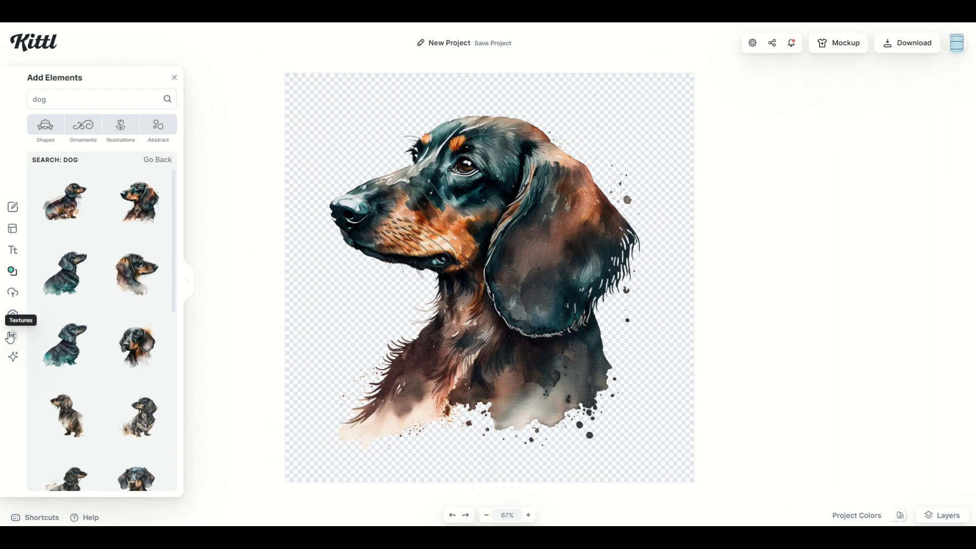
Step: Apply the dark-edged paper texture, clip it to the artboard's content, and nudge the dachshund slightly
click(11, 336)
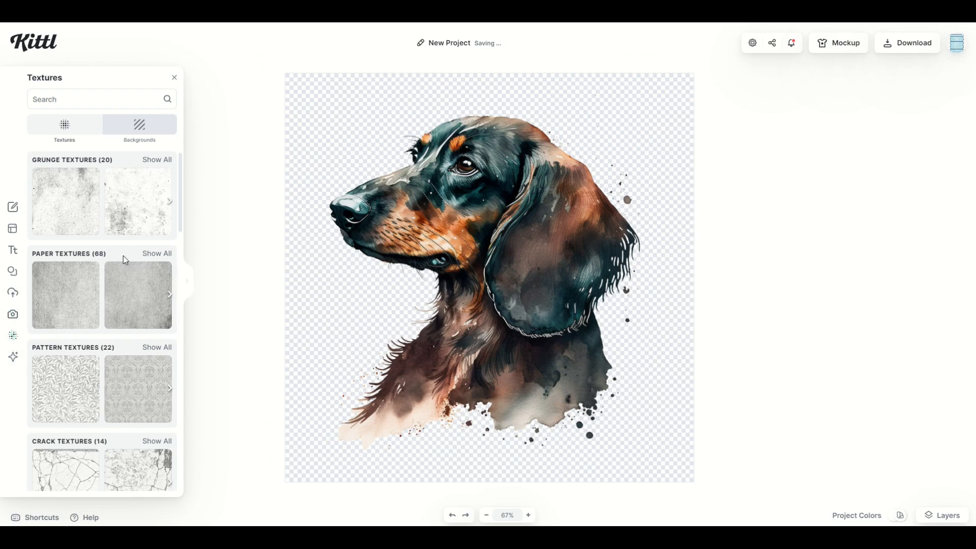
click(142, 255)
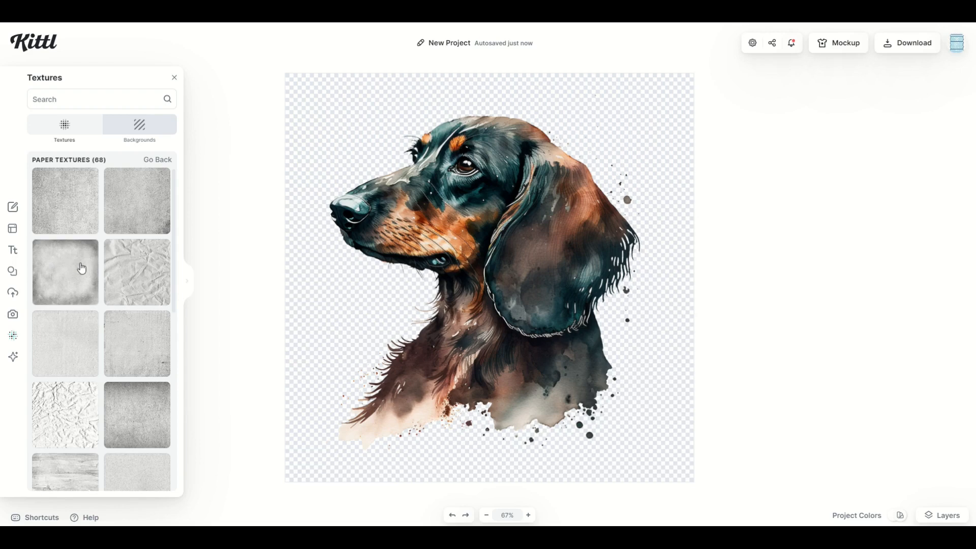
click(82, 268)
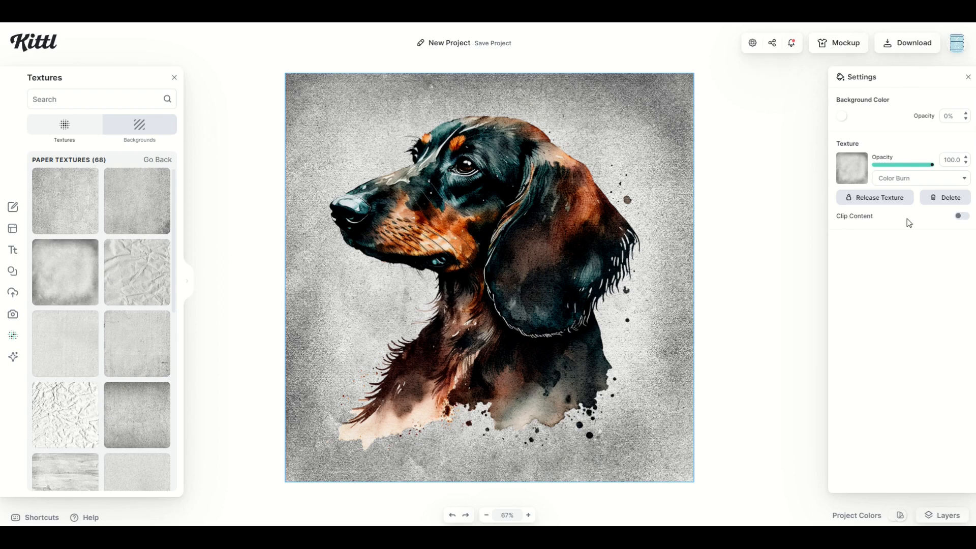
click(960, 217)
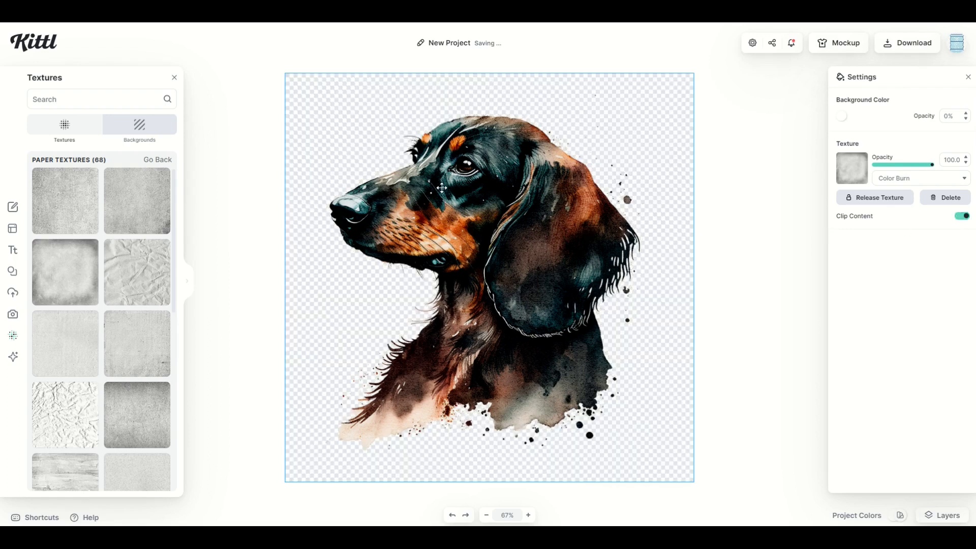
mouse_move(485, 236)
mouse_down()
mouse_move(549, 229)
mouse_move(437, 232)
mouse_move(493, 233)
mouse_up()
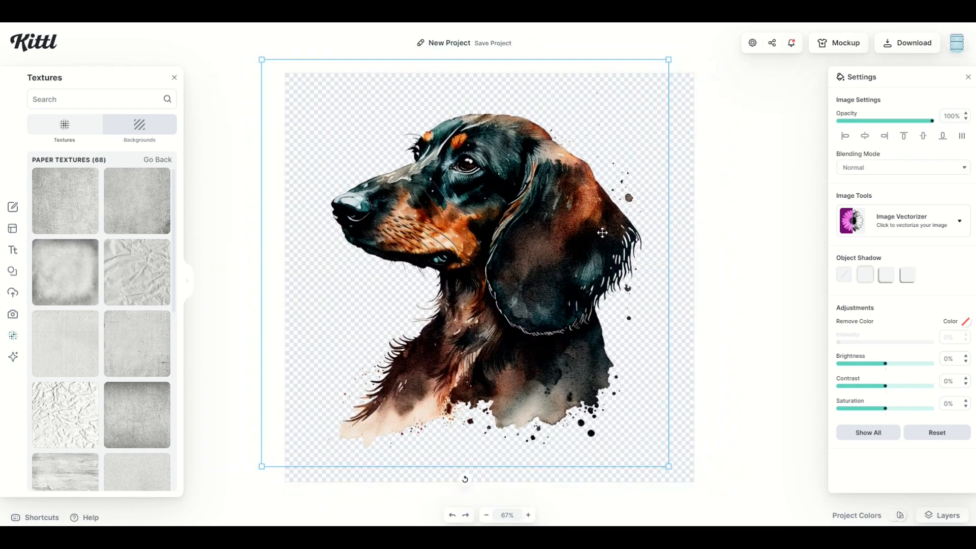
Step: Release the paper texture from the artboard and move it to the right so it covers only part of the dachshund
click(677, 236)
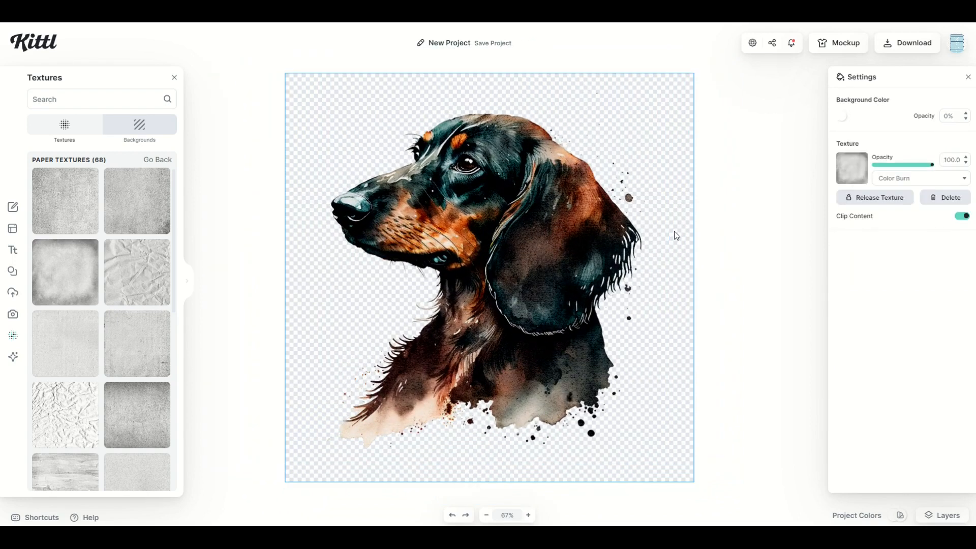
click(847, 202)
drag(501, 255, 685, 254)
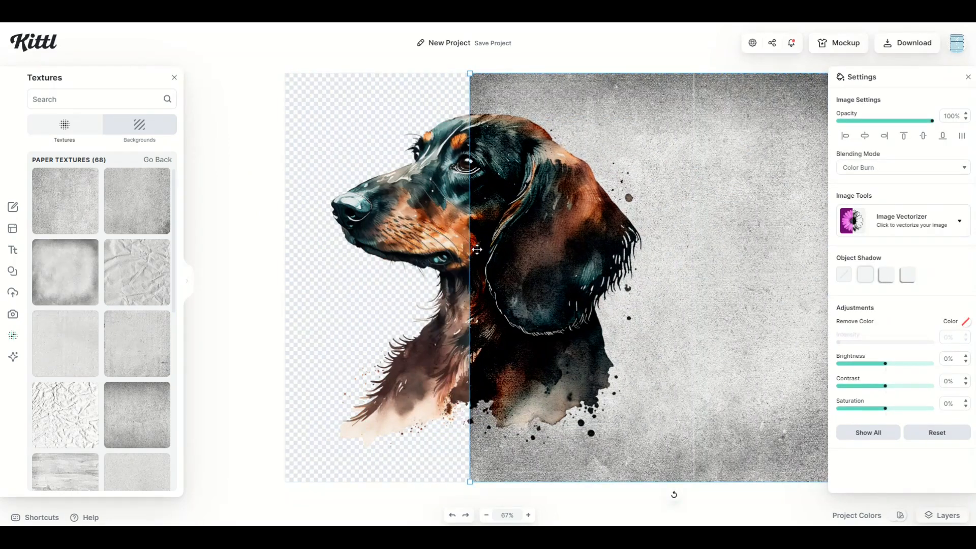
Step: Set the paper texture's opacity to 50% and shift it leftward across the dachshund portrait
drag(526, 246, 533, 245)
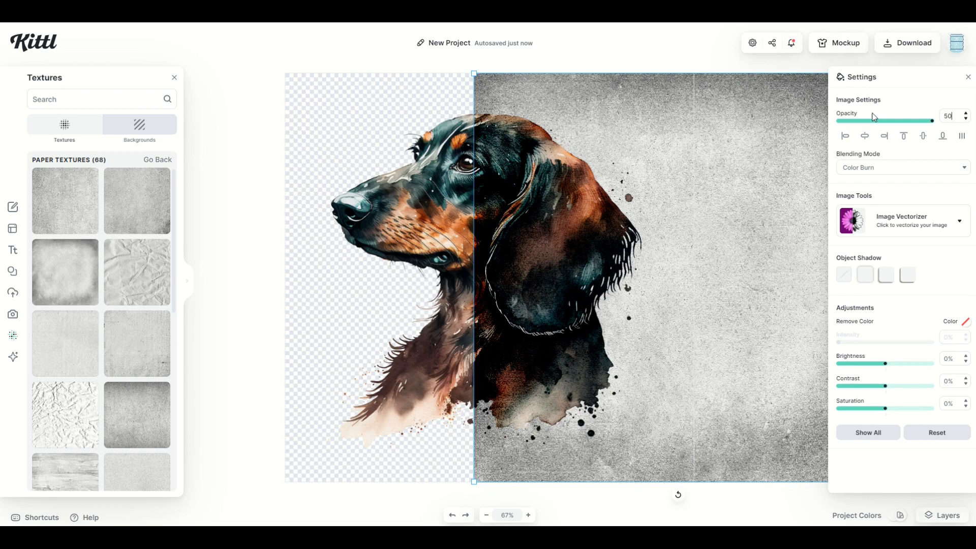
text(50)
key(Return)
drag(595, 236, 405, 236)
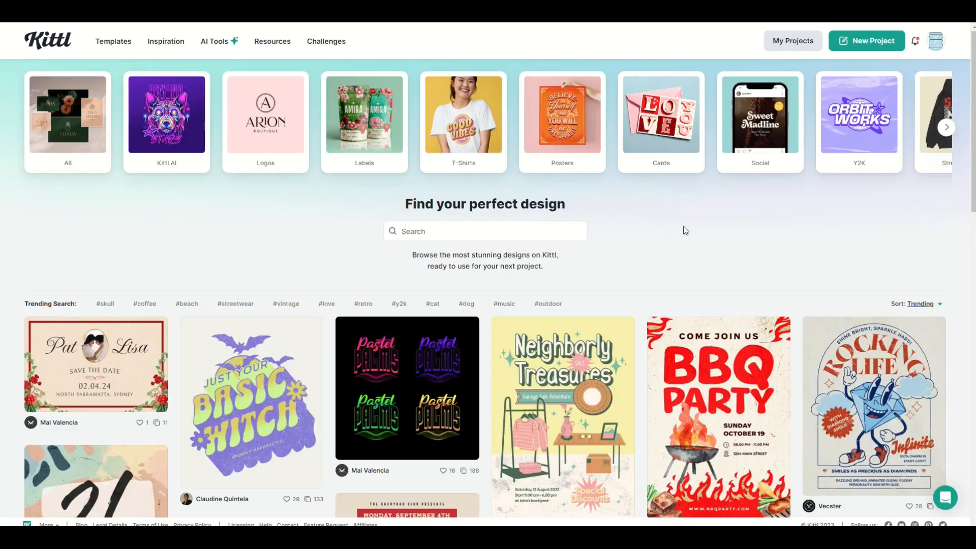
Step: Browse the trending designs in the template gallery, including the details of the Palmscape Resort vaporwave logo template
scroll(321, 251, down, 7)
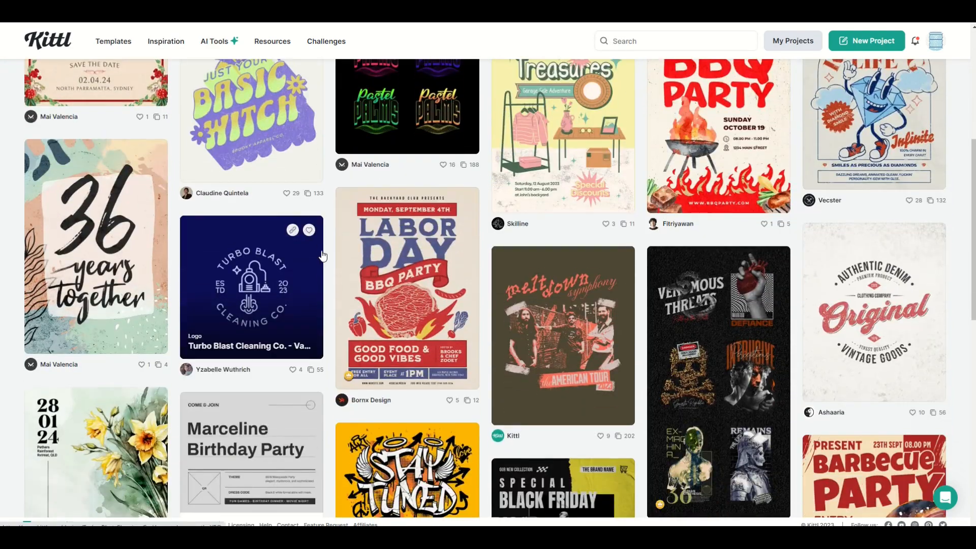
scroll(322, 256, down, 4)
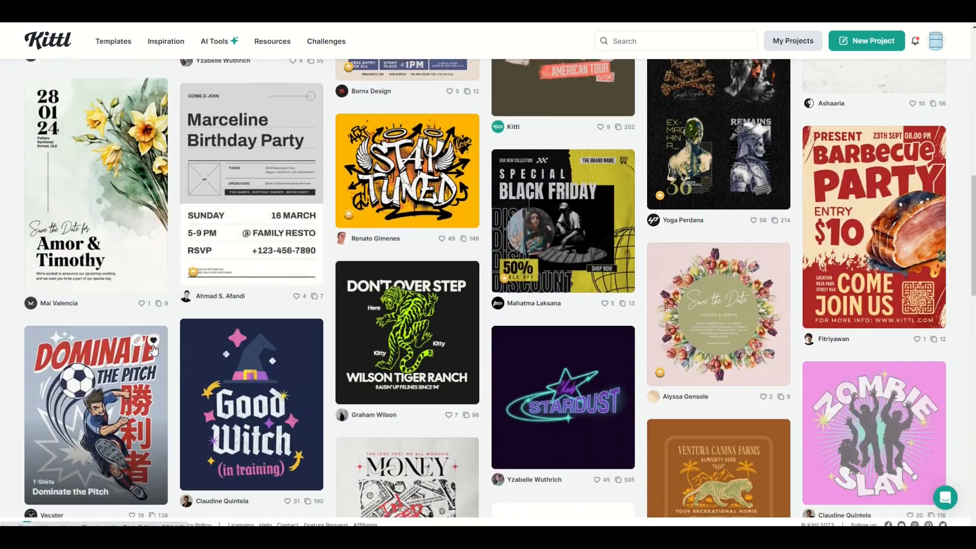
scroll(719, 296, down, 2)
scroll(718, 296, down, 4)
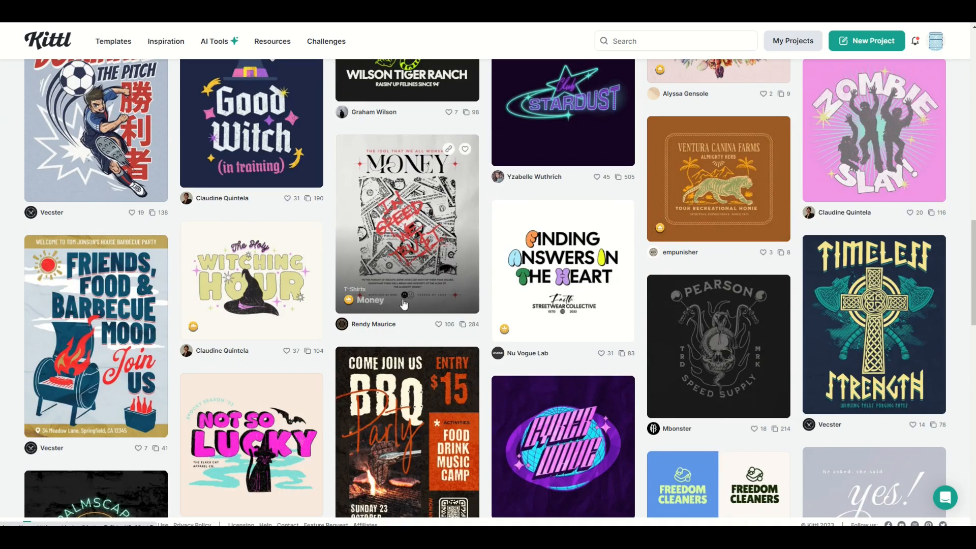
scroll(243, 285, down, 5)
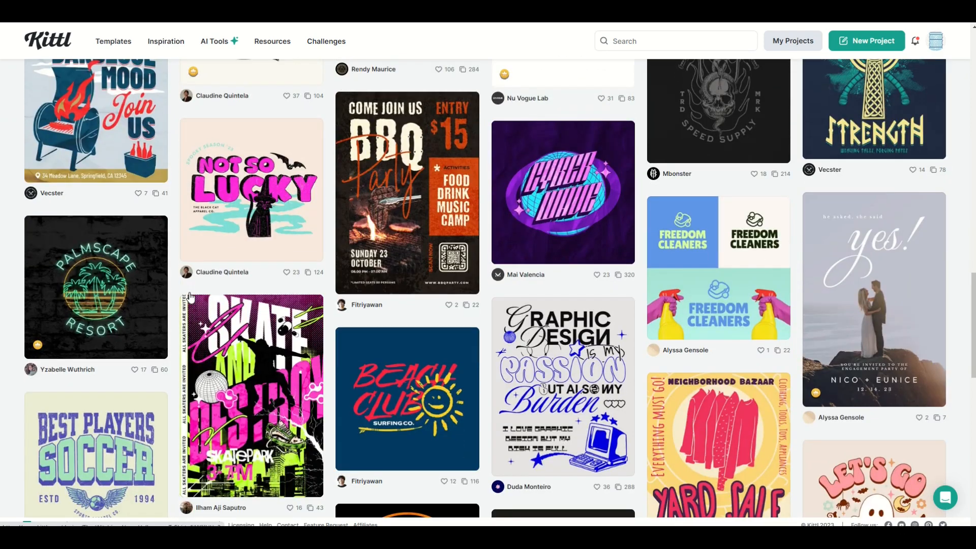
click(136, 288)
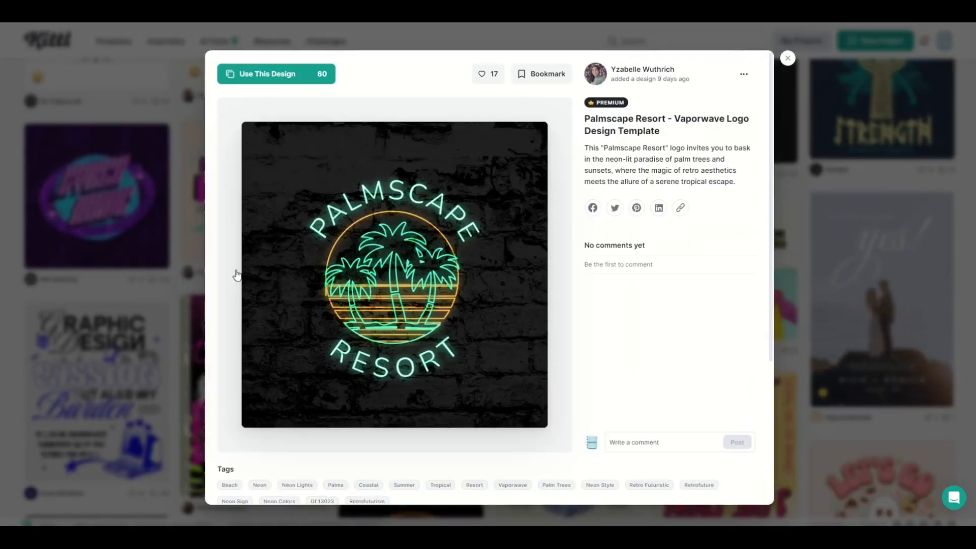
click(787, 58)
scroll(426, 248, down, 5)
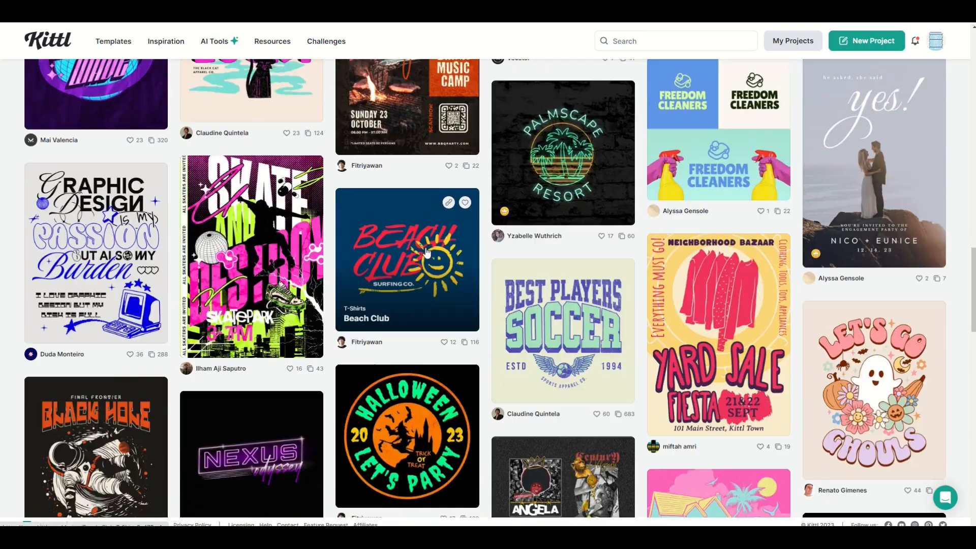
scroll(426, 248, down, 7)
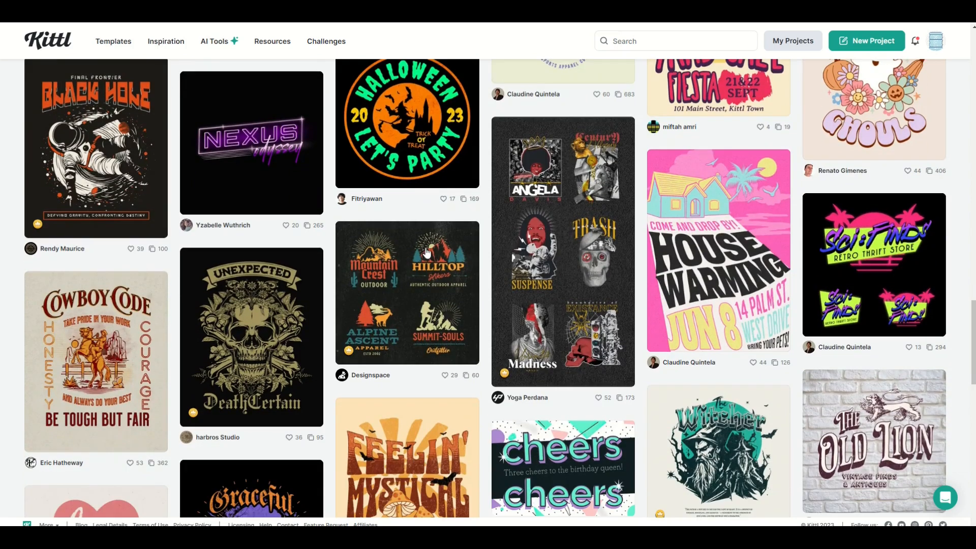
scroll(426, 252, down, 5)
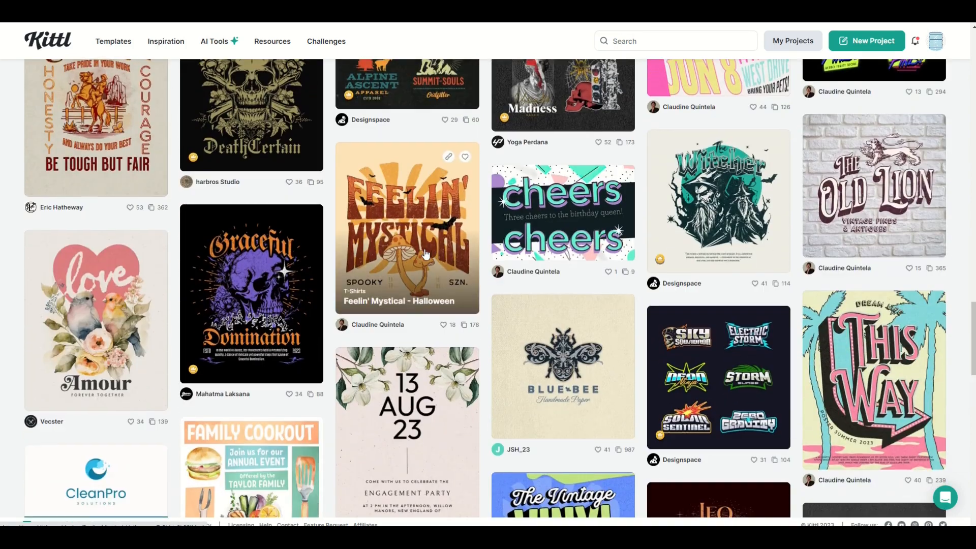
scroll(425, 253, down, 4)
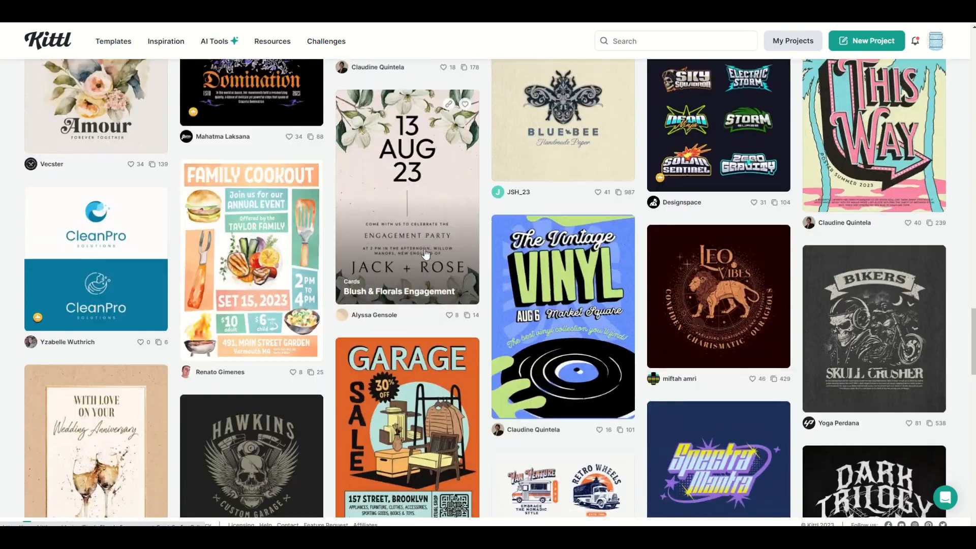
scroll(425, 252, down, 8)
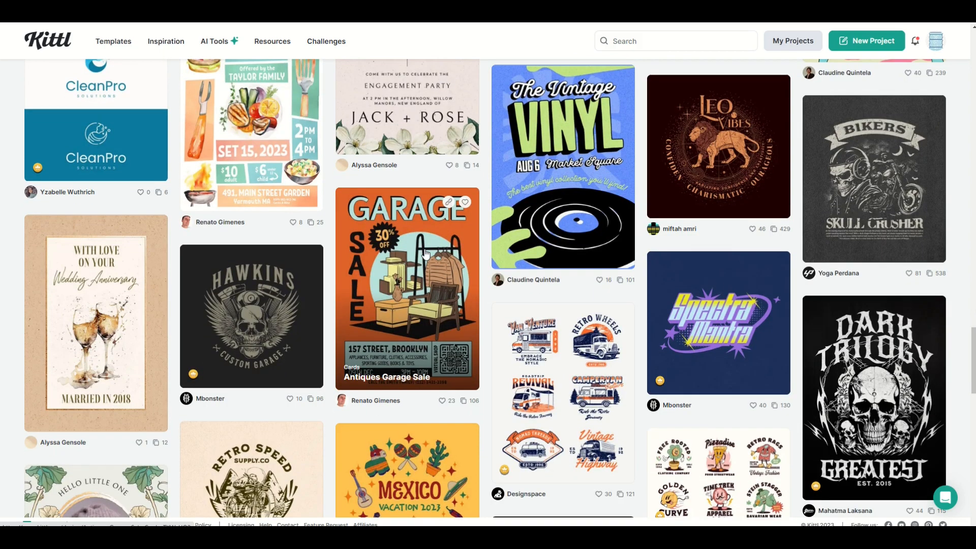